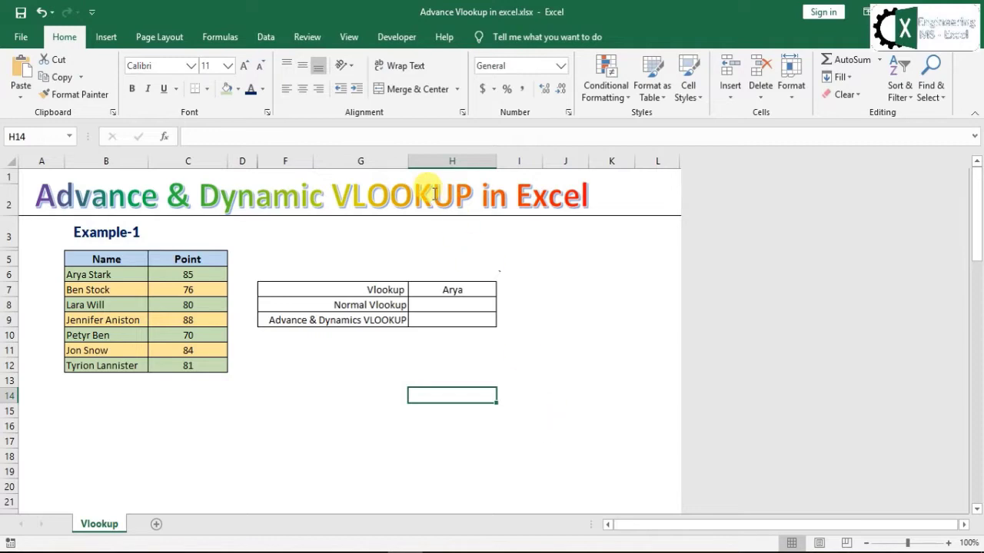
- Look over the Example-1 sheet and its lookup comparison block with the Vlookup, Normal Vlookup and Advance & Dynamics VLOOKUP rows
left_click(478, 232)
left_click(113, 275)
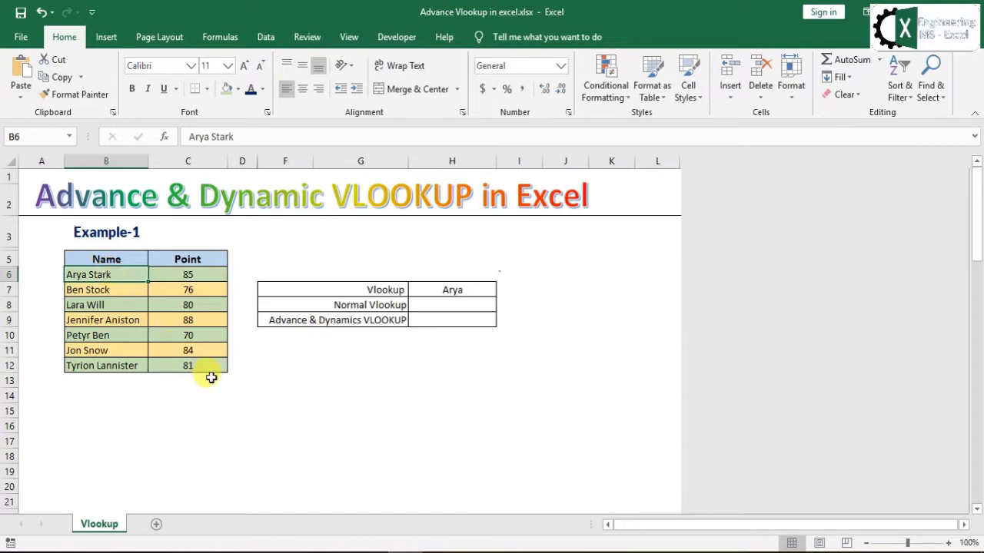
left_click(279, 398)
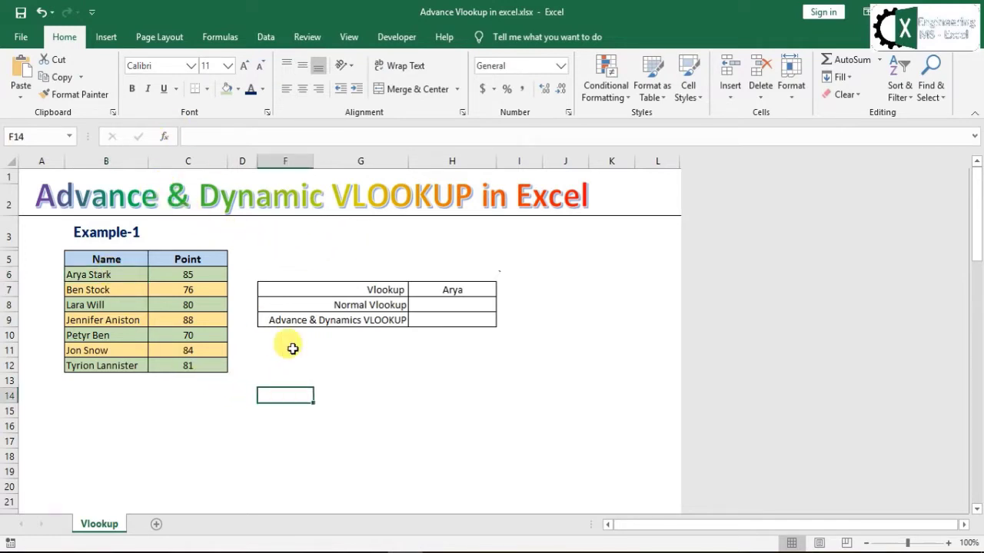
left_click(369, 380)
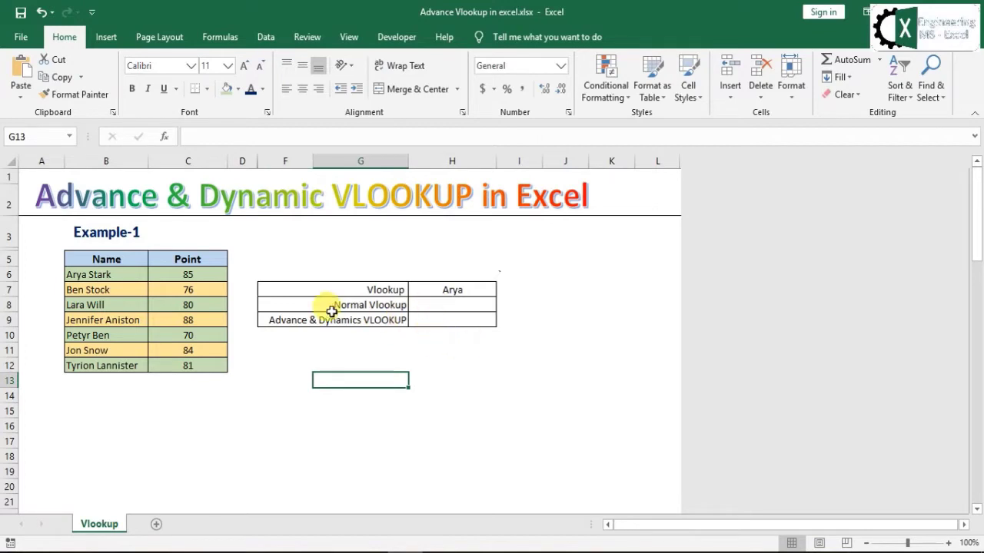
left_click_drag(345, 304, 372, 306)
left_click(371, 350)
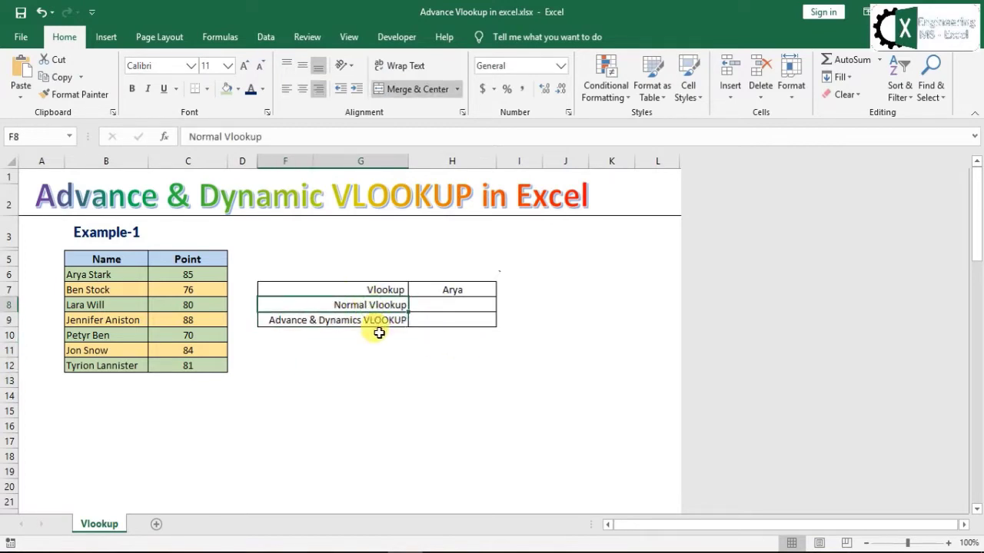
left_click(438, 311)
left_click(360, 321)
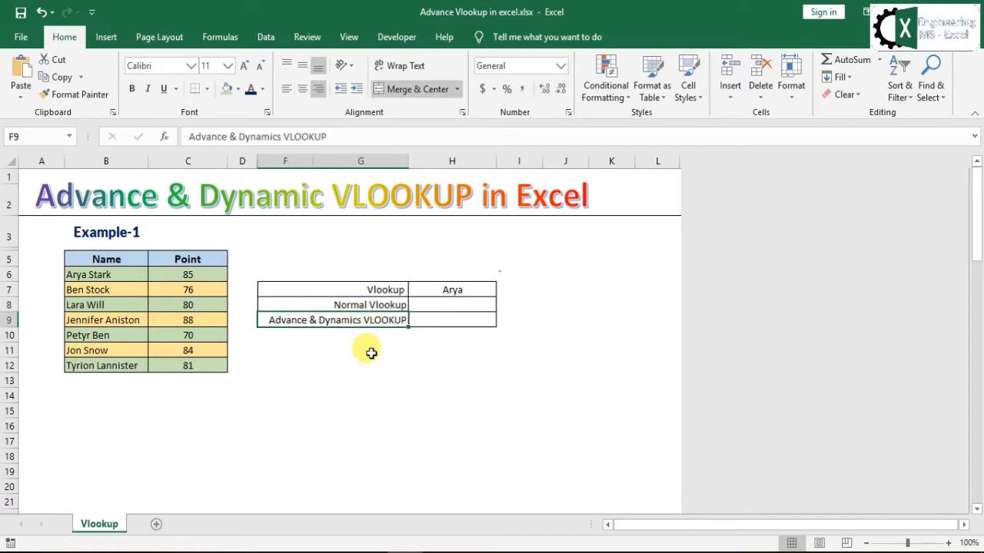
left_click(369, 353)
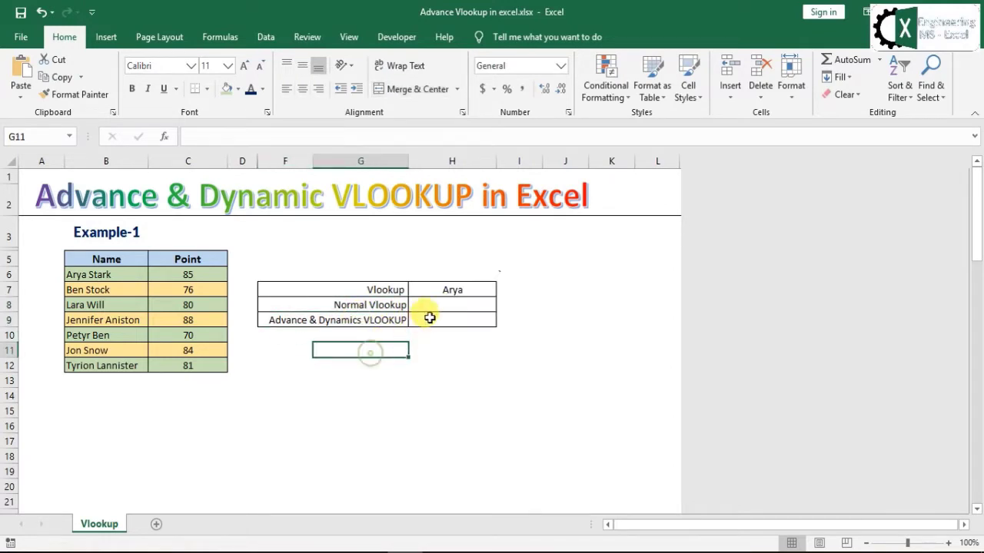
left_click(439, 306)
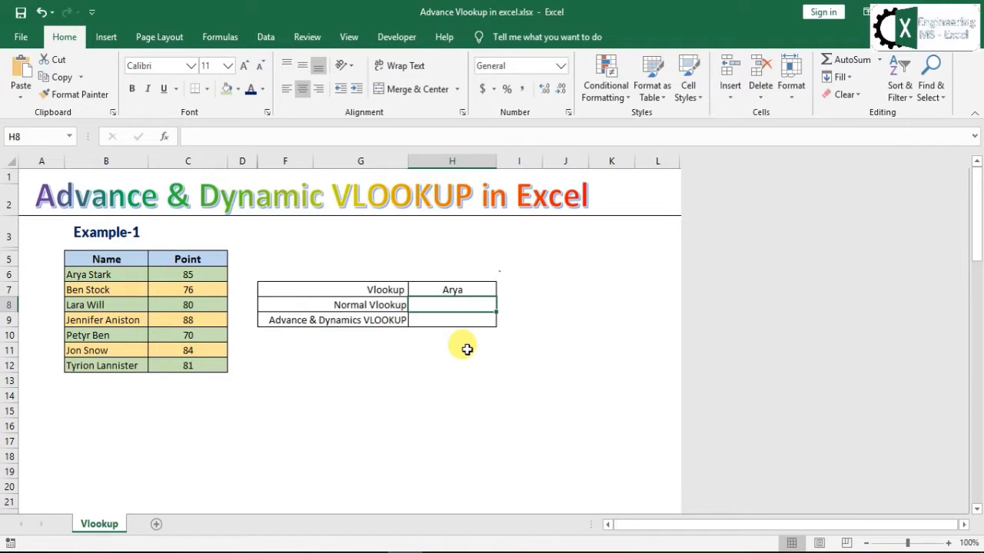
left_click(446, 346)
left_click(389, 288)
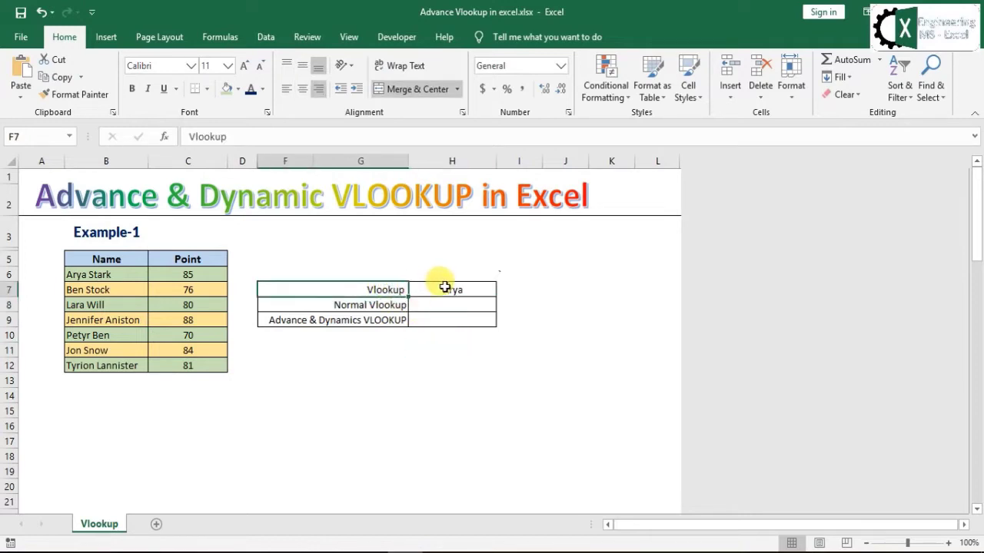
left_click(445, 287)
left_click(461, 335)
left_click(479, 408)
- Examine the Name and Point columns of the source table against the lookup value in H7
left_click_drag(88, 259, 150, 369)
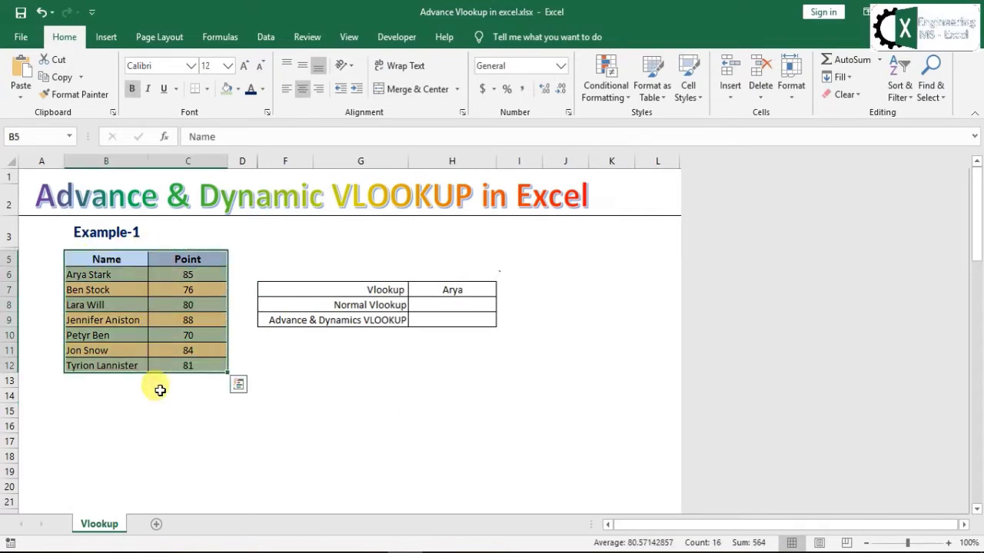
left_click(160, 390)
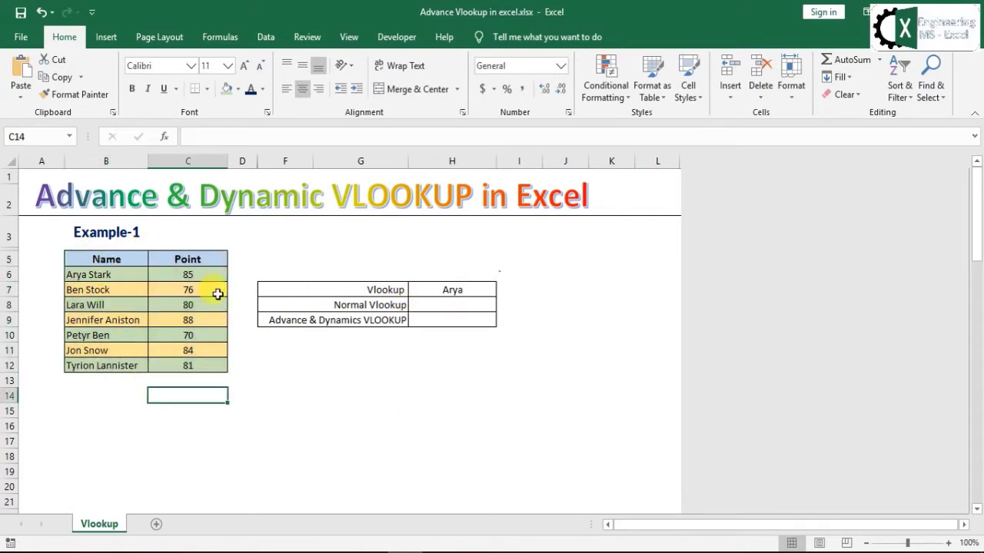
left_click_drag(116, 257, 102, 366)
left_click_drag(191, 259, 193, 368)
left_click(327, 393)
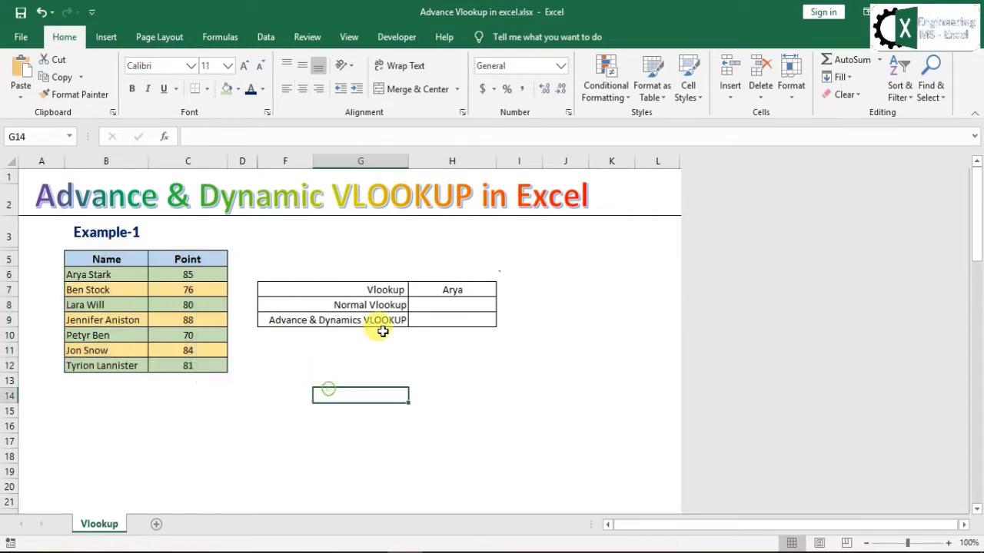
left_click(429, 291)
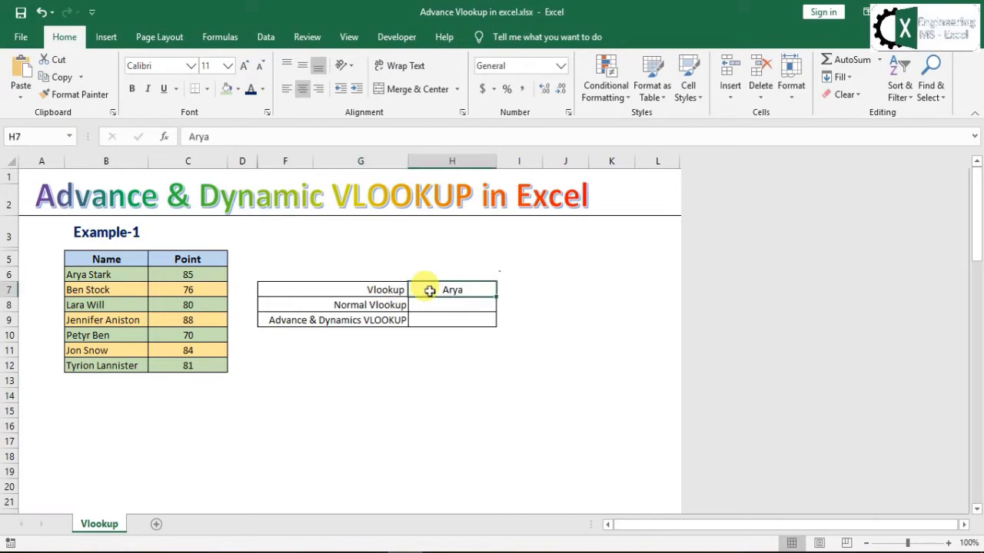
left_click_drag(81, 274, 86, 366)
left_click_drag(176, 276, 177, 366)
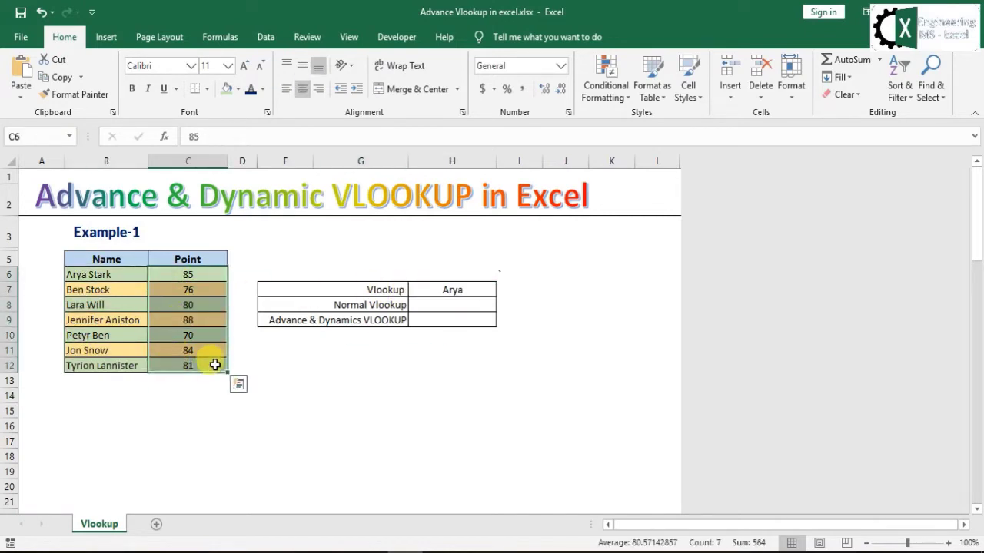
- Begin a VLOOKUP formula in the Normal Vlookup cell H8 with H7 as lookup value and B6:C12 as table array
left_click(464, 308)
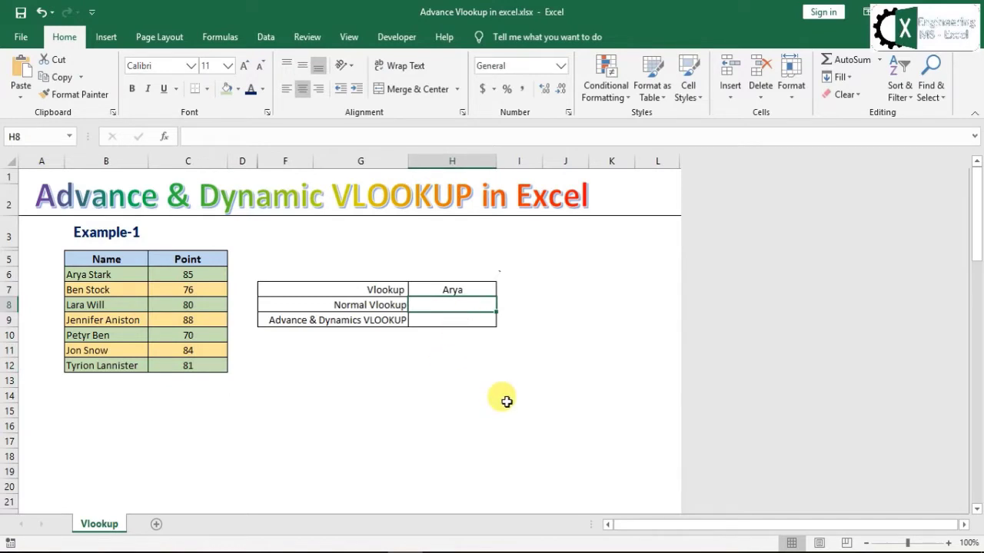
type("=")
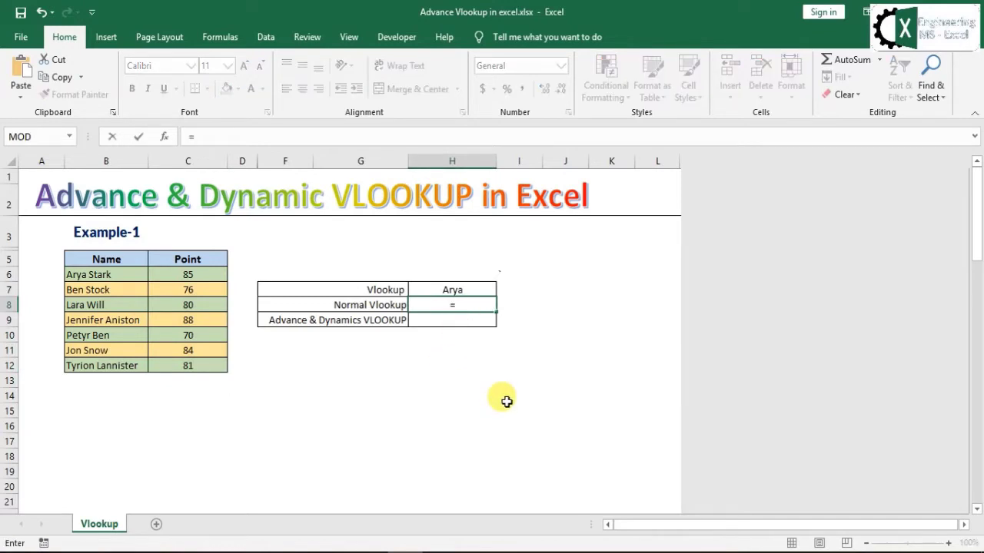
type("vl")
key("Tab")
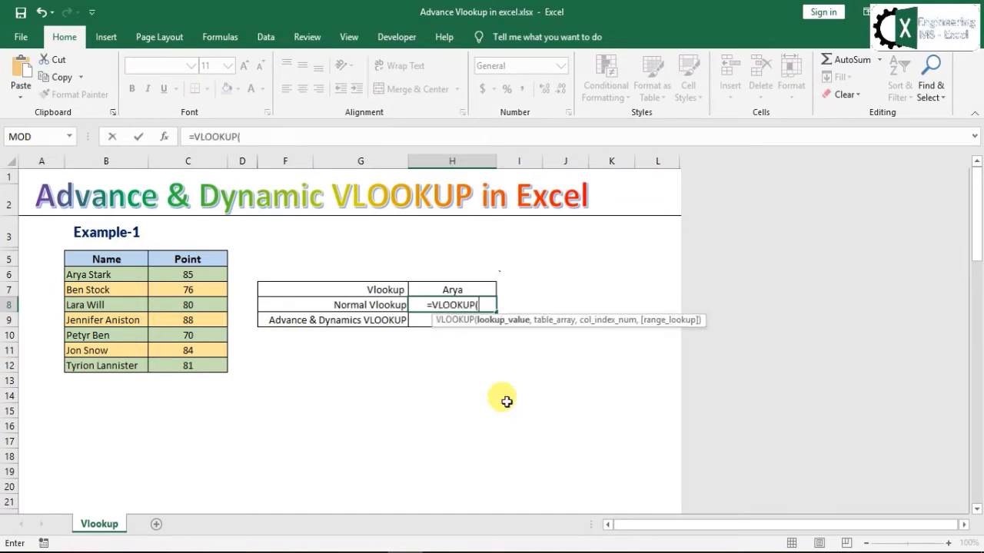
left_click(450, 291)
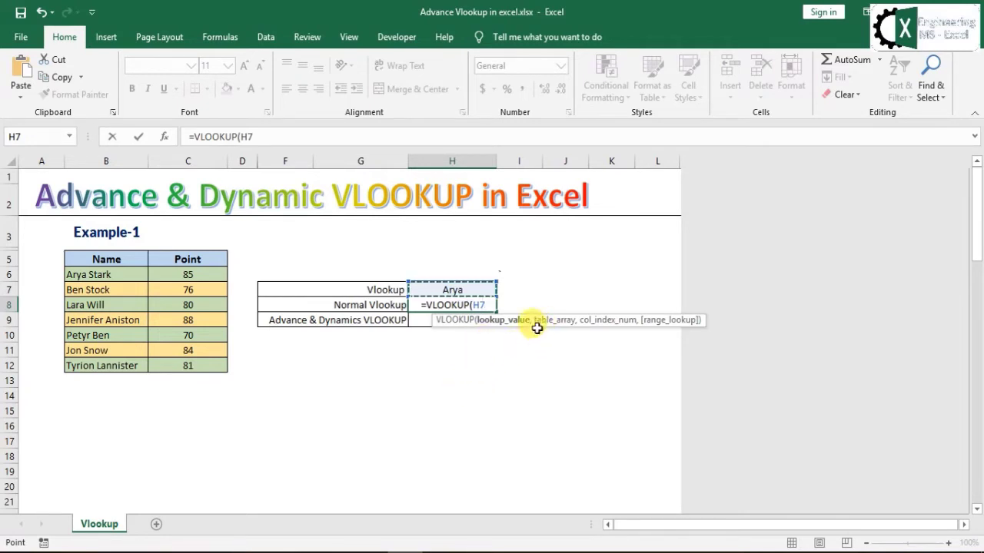
type(",")
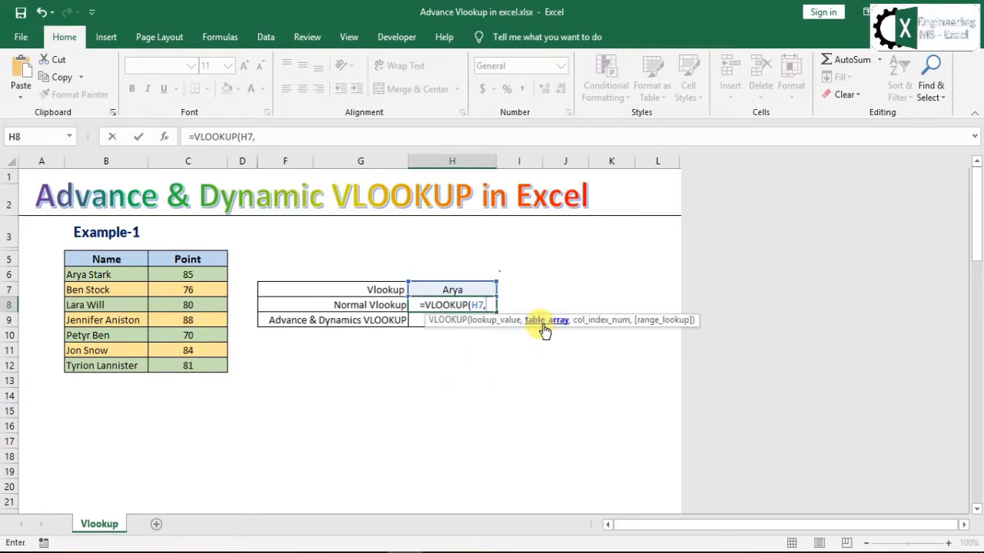
left_click(98, 277)
left_click_drag(99, 277, 186, 367)
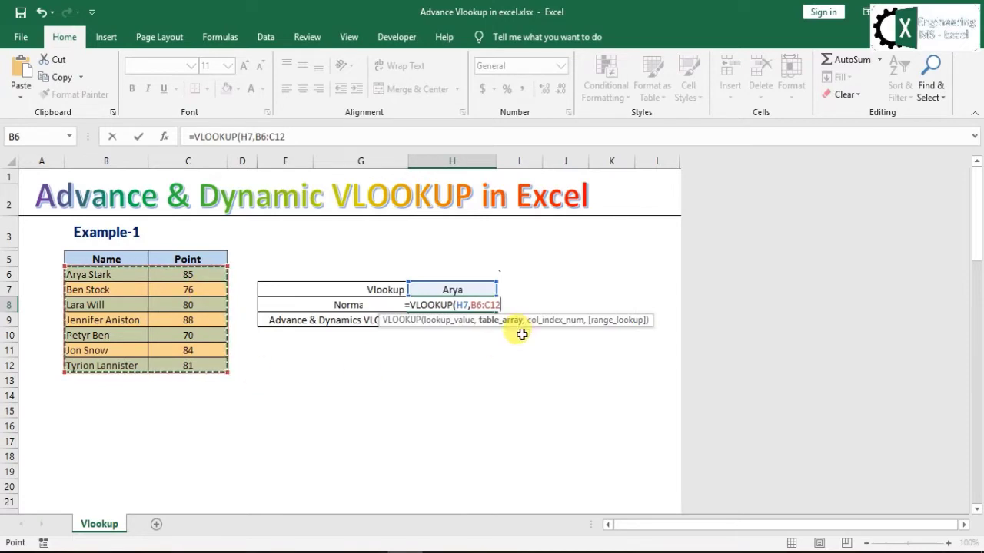
- Complete the H8 VLOOKUP with column index 2 and range lookup 0 for an exact match
type(",")
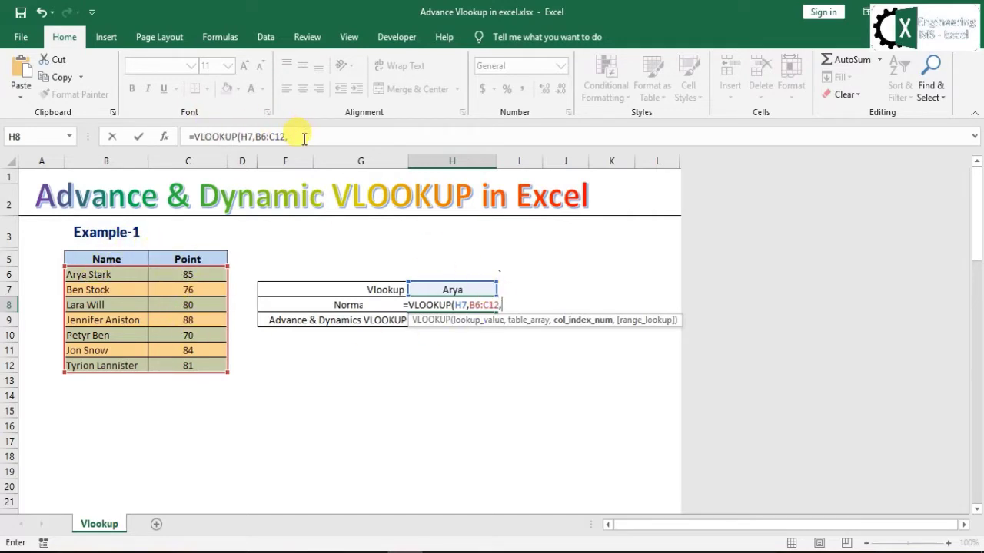
key("Down")
key("BackSpace")
key("BackSpace")
type("2")
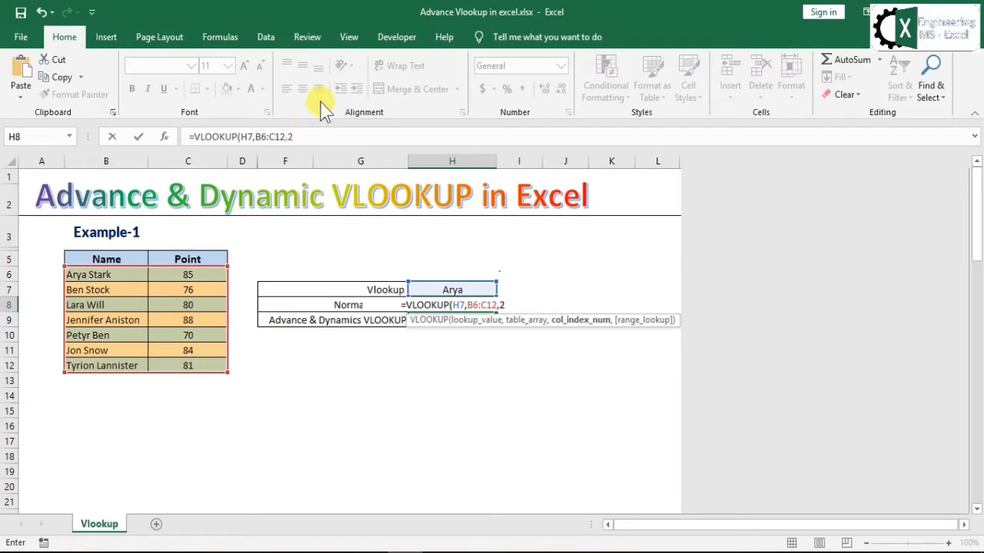
type(",")
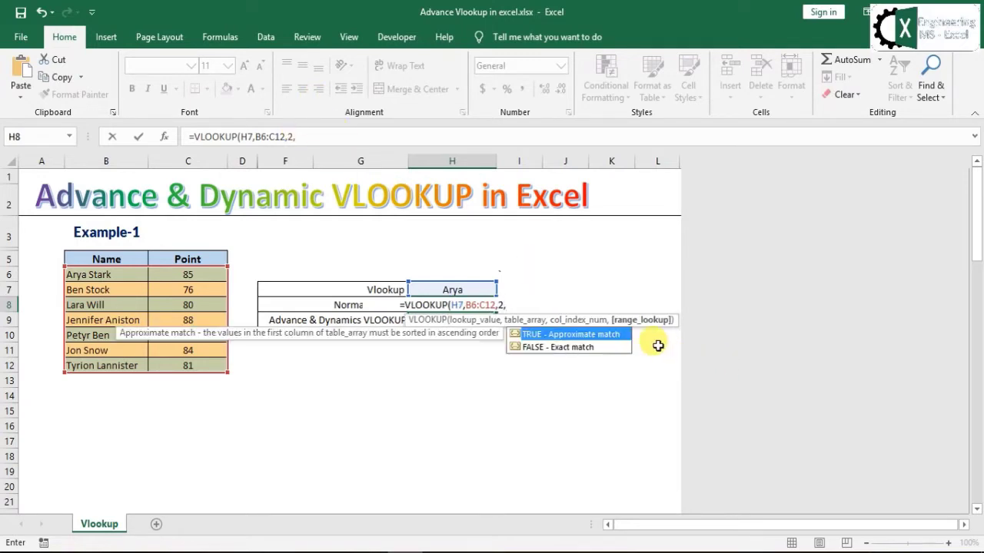
left_click(594, 351)
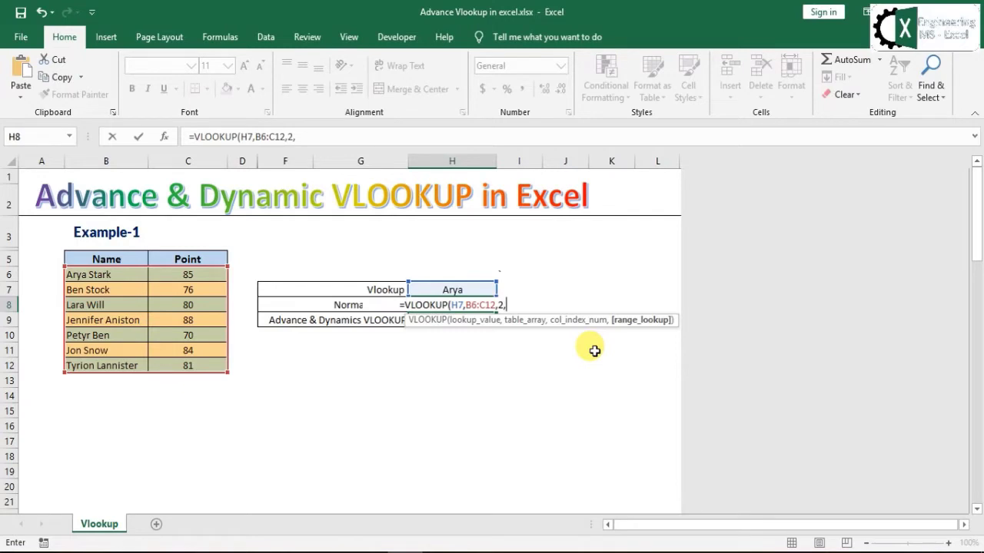
type("0")
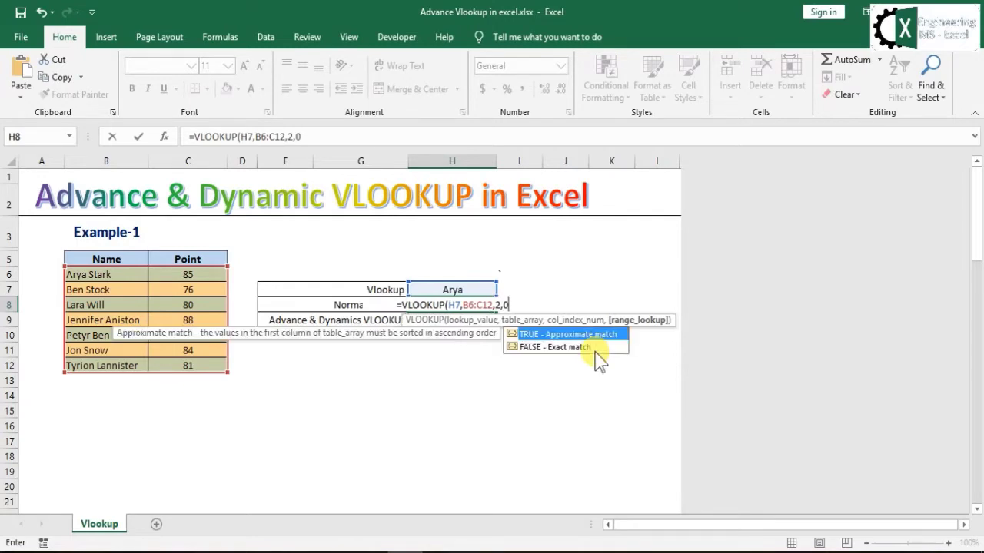
type(")")
key("Return")
- Check the Normal Vlookup result and compare the lookup value in H7 with the full names in B6:B12
left_click(464, 305)
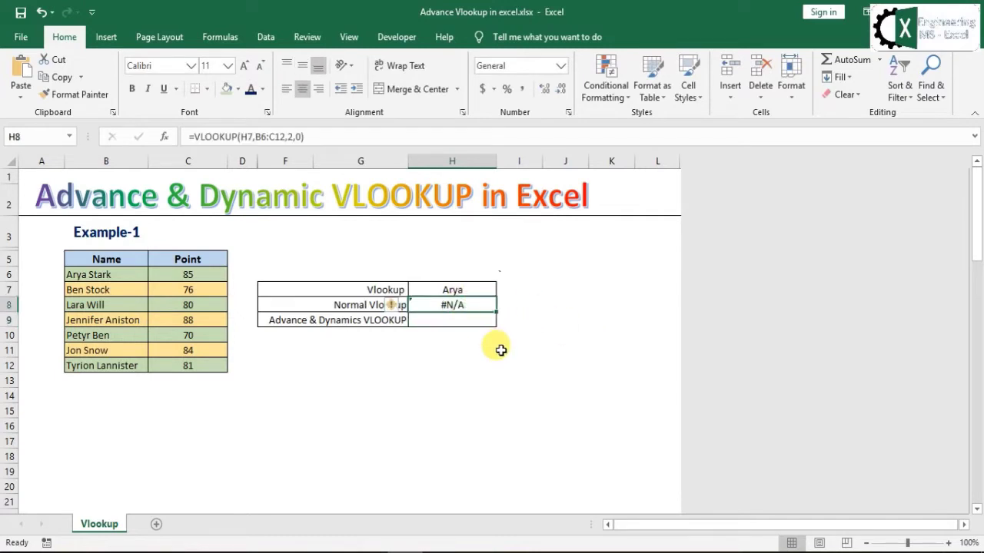
left_click(509, 362)
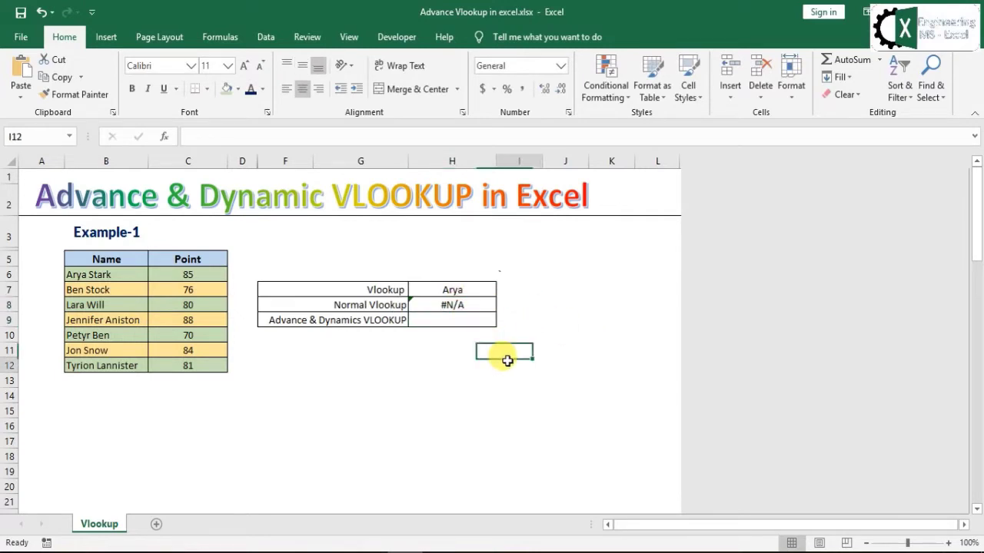
left_click(453, 286)
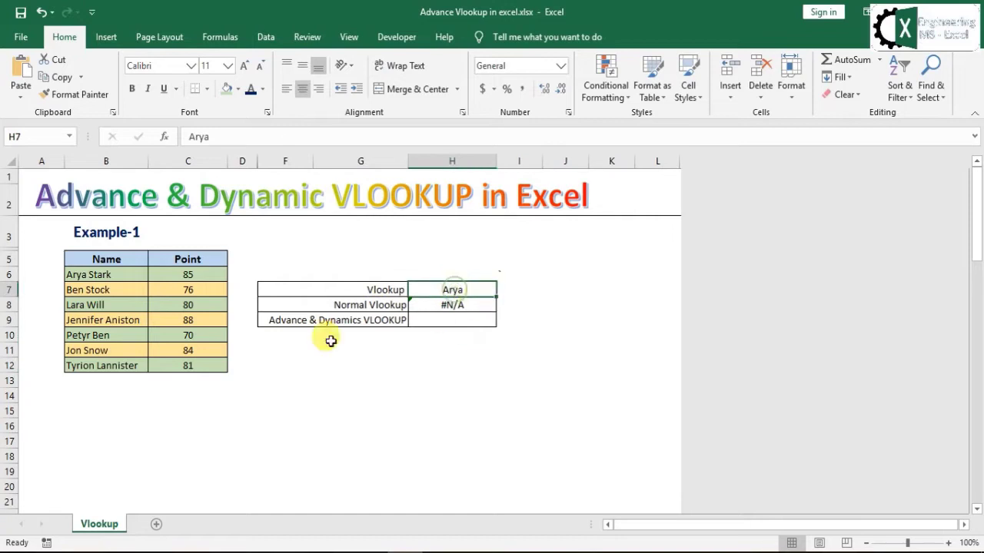
left_click(77, 276)
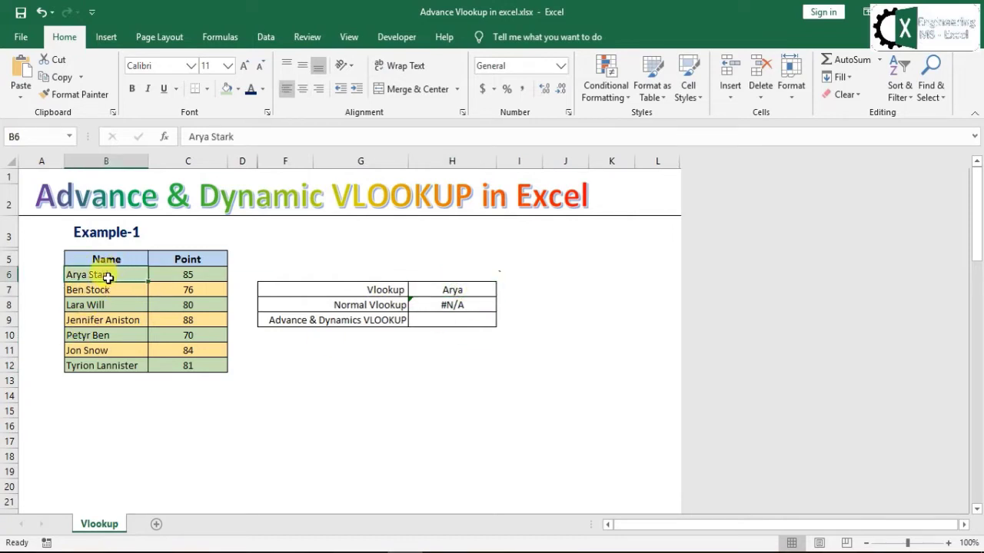
left_click(451, 291)
left_click(489, 365)
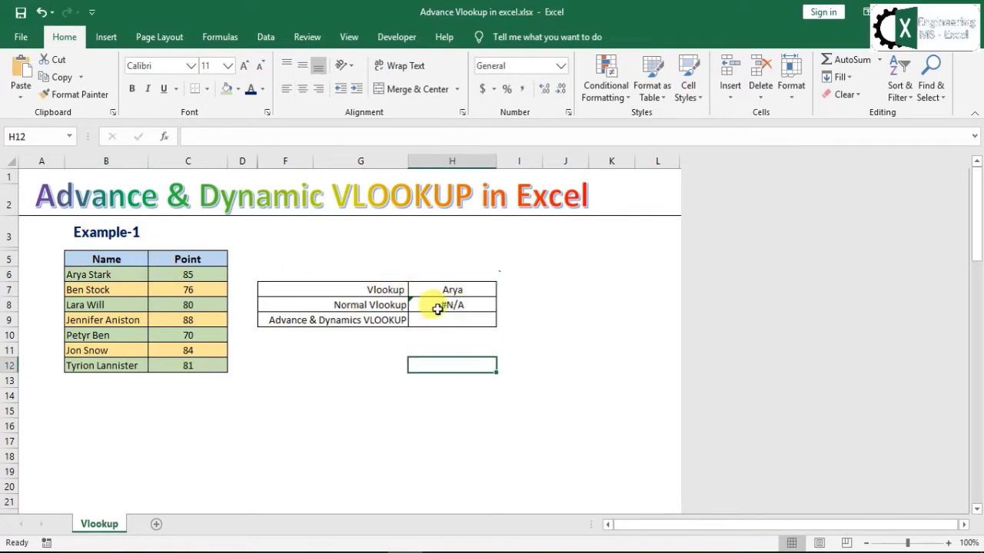
left_click(542, 304)
left_click(468, 289)
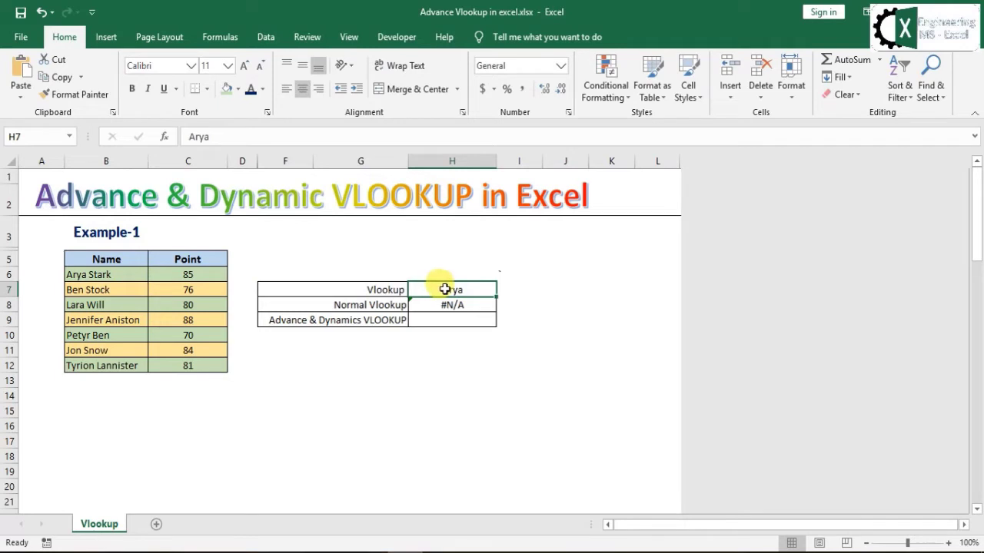
left_click_drag(108, 276, 100, 364)
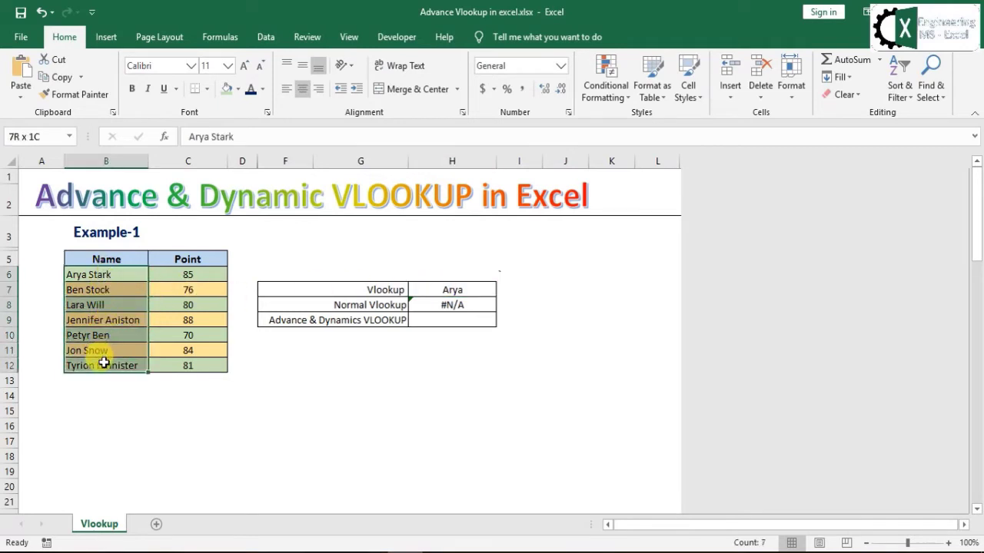
left_click(180, 407)
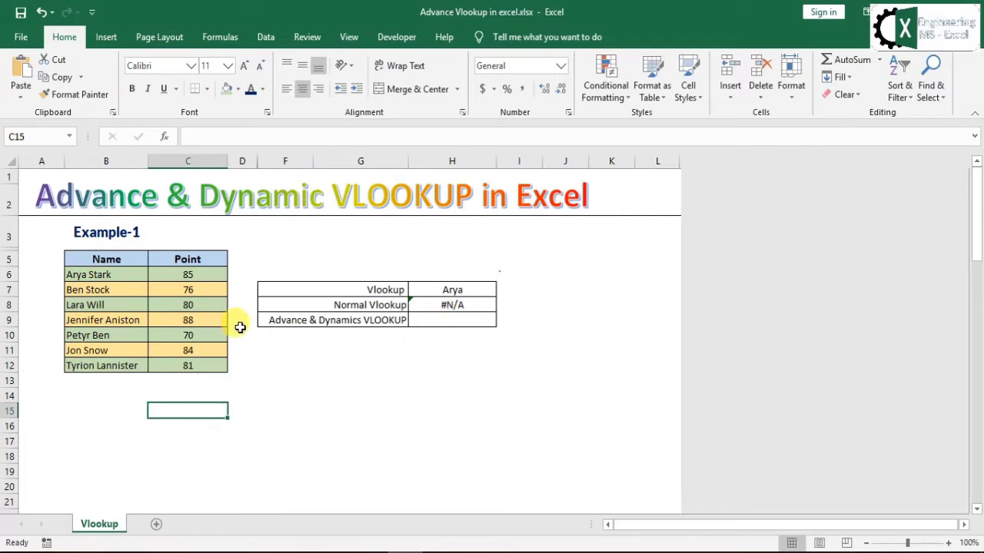
- Begin a VLOOKUP formula in the Advance & Dynamics VLOOKUP cell H9 with H7&"*" as the wildcard lookup value
left_click(278, 320)
left_click(438, 318)
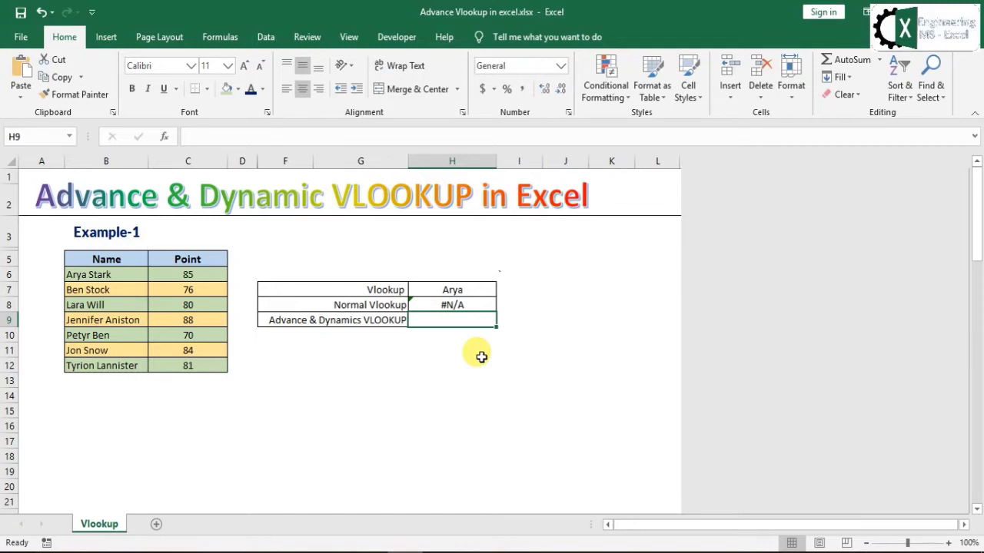
type("=vl")
key("Tab")
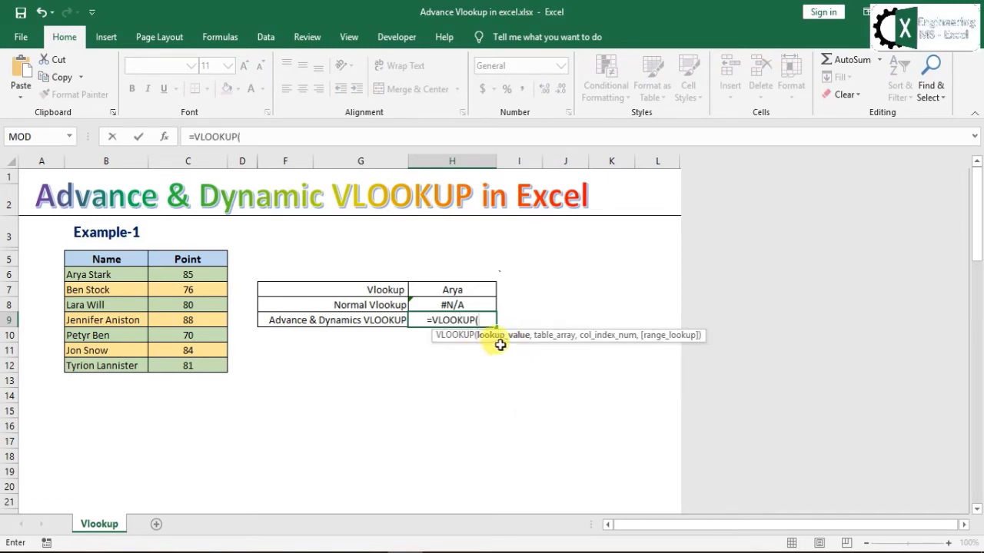
left_click(447, 286)
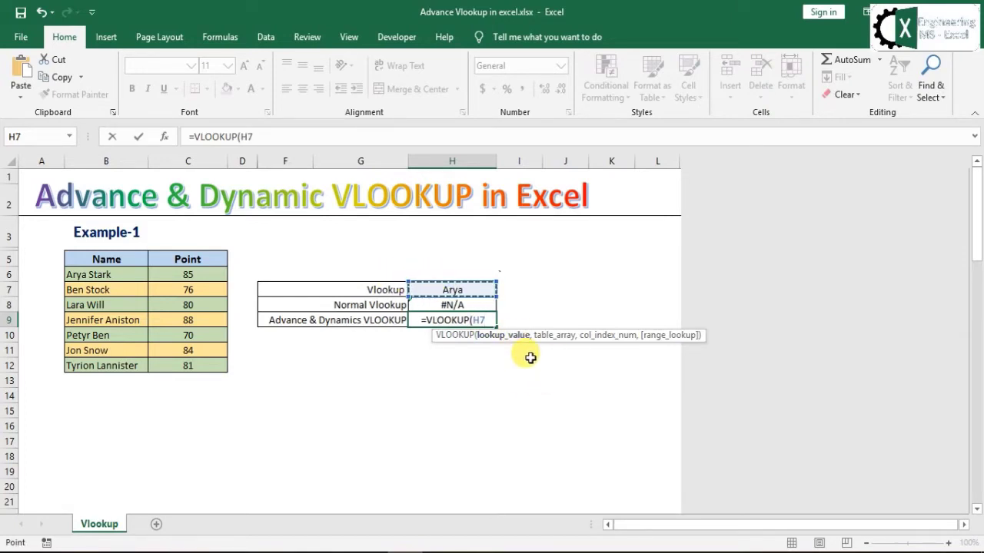
type("&")
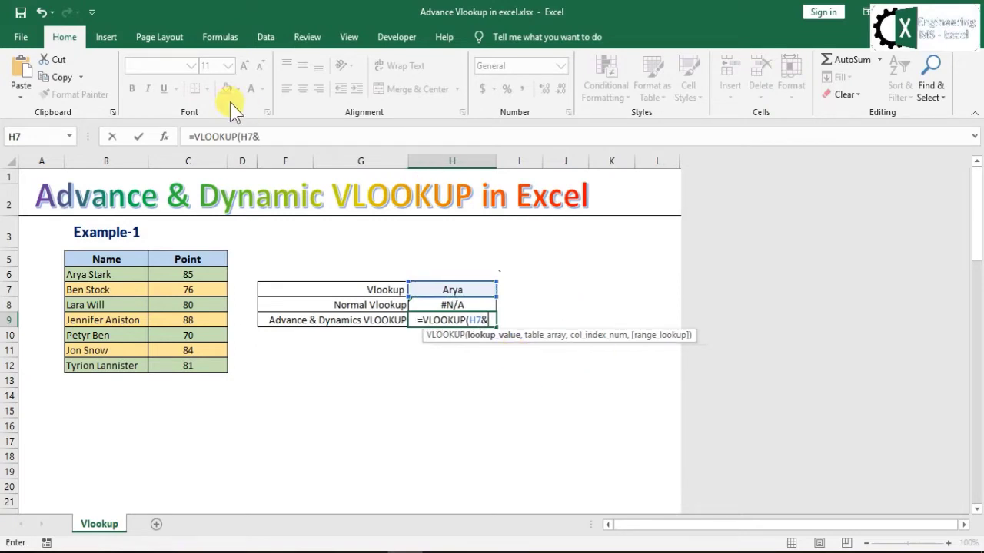
type("\"")
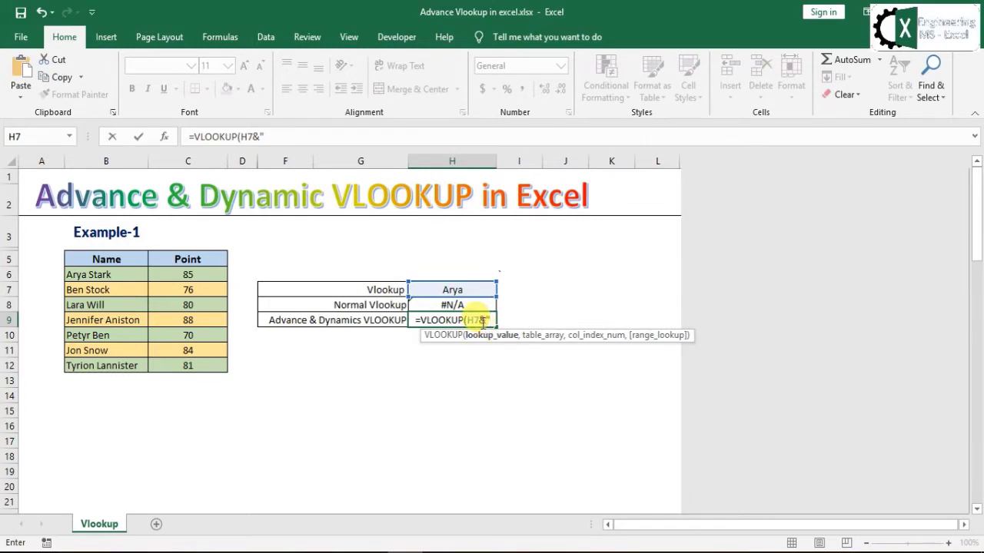
type("*")
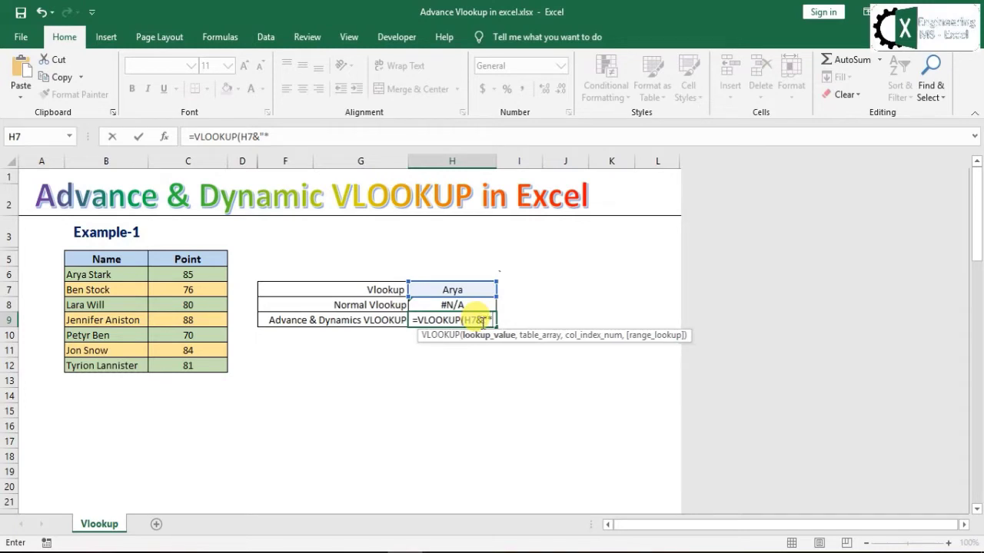
type("\"")
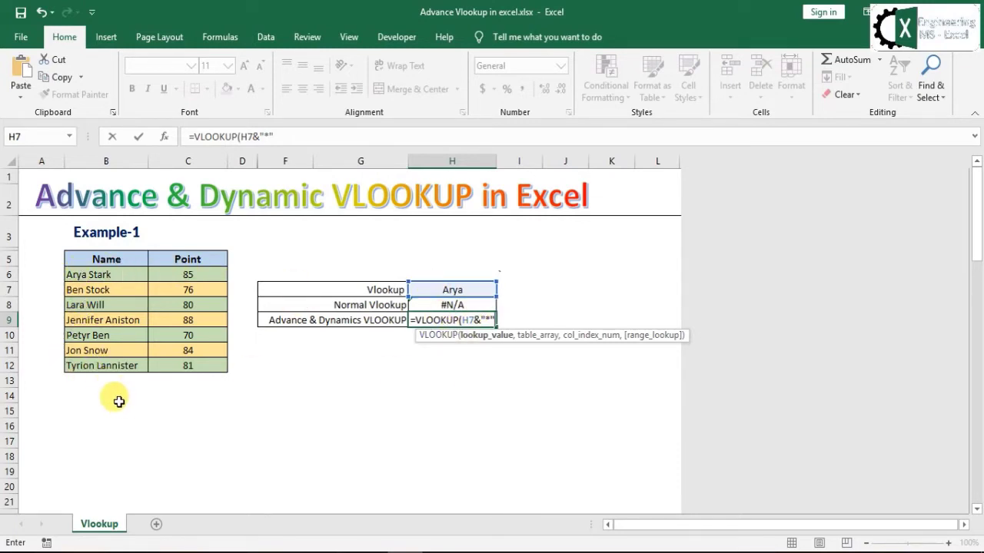
- Complete the H9 VLOOKUP with B6:C12 as table array, column index 2 and range lookup 0
type(",")
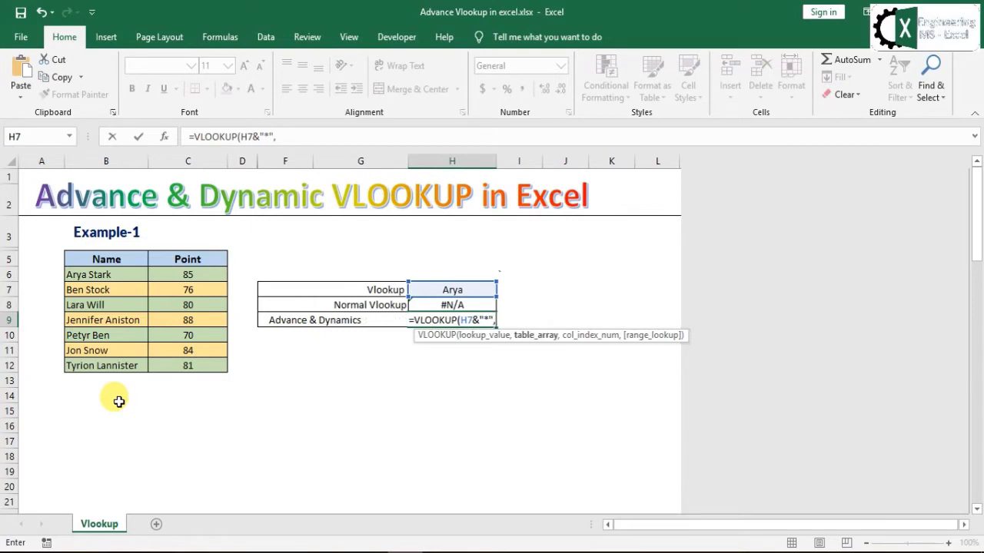
left_click_drag(105, 273, 185, 369)
type(",")
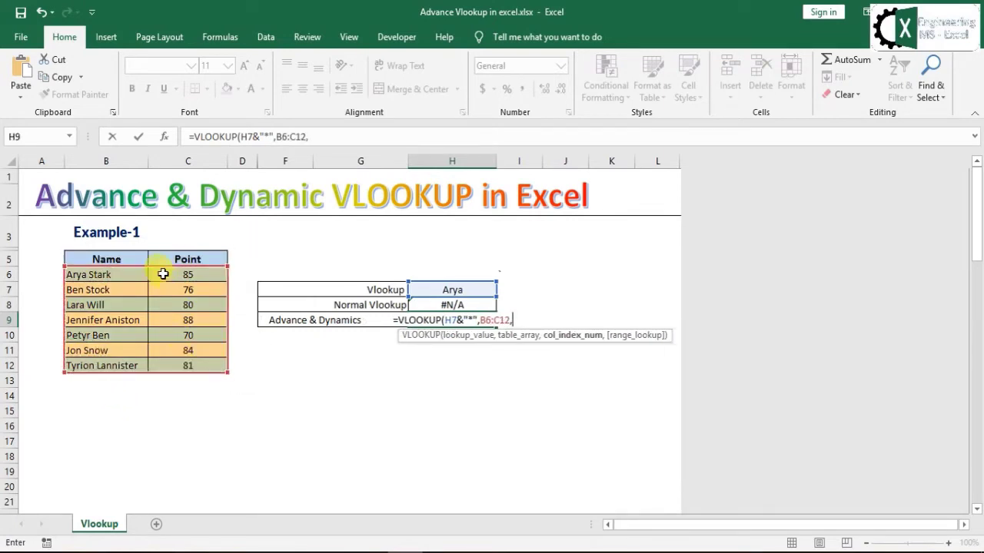
type("2,")
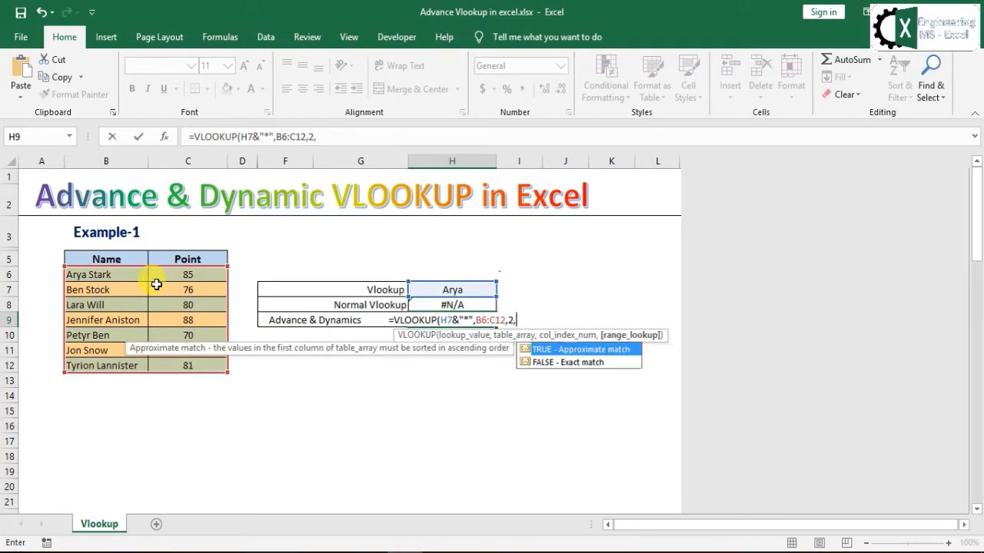
type("0")
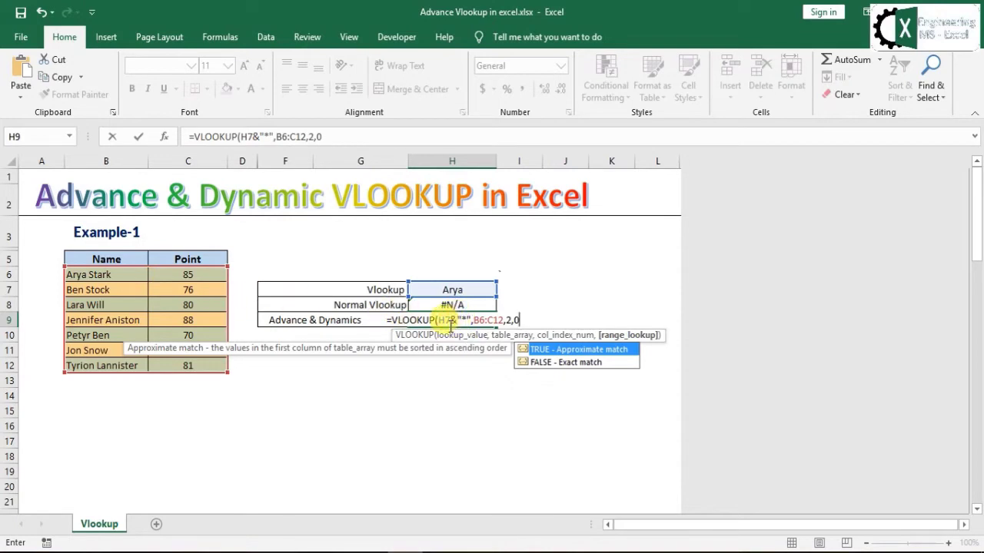
type(")")
key("Return")
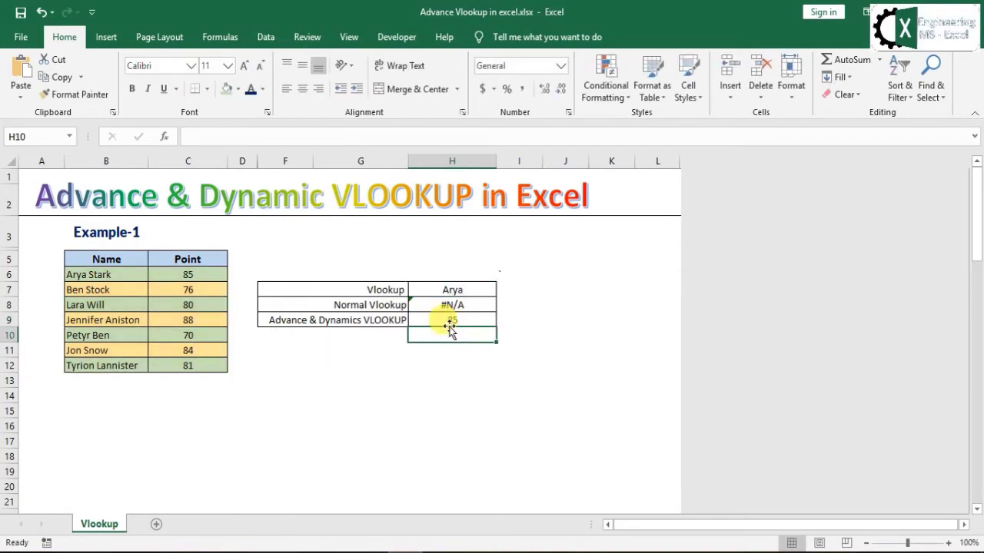
- Compare the H9 formula result with the matching name and point in row 6 of the source table
left_click(522, 377)
left_click(467, 323)
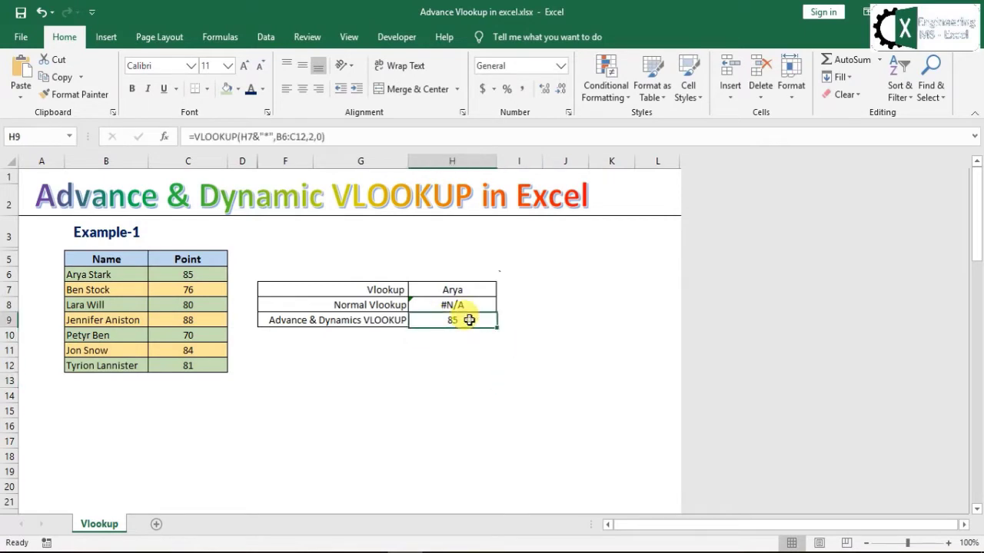
left_click_drag(92, 274, 219, 277)
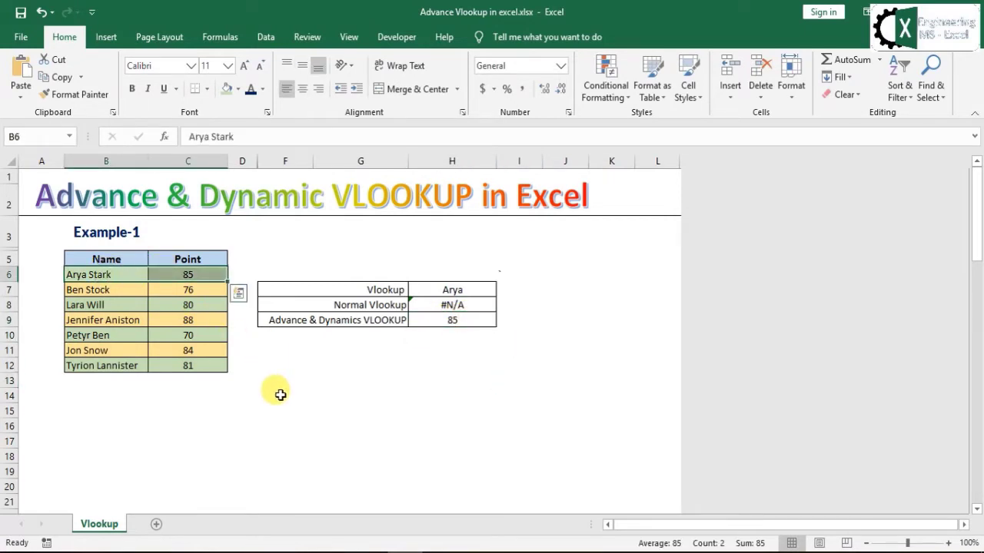
left_click(281, 395)
- Replace the lookup value in H7 with only the first name from the entry in B11
left_click(480, 288)
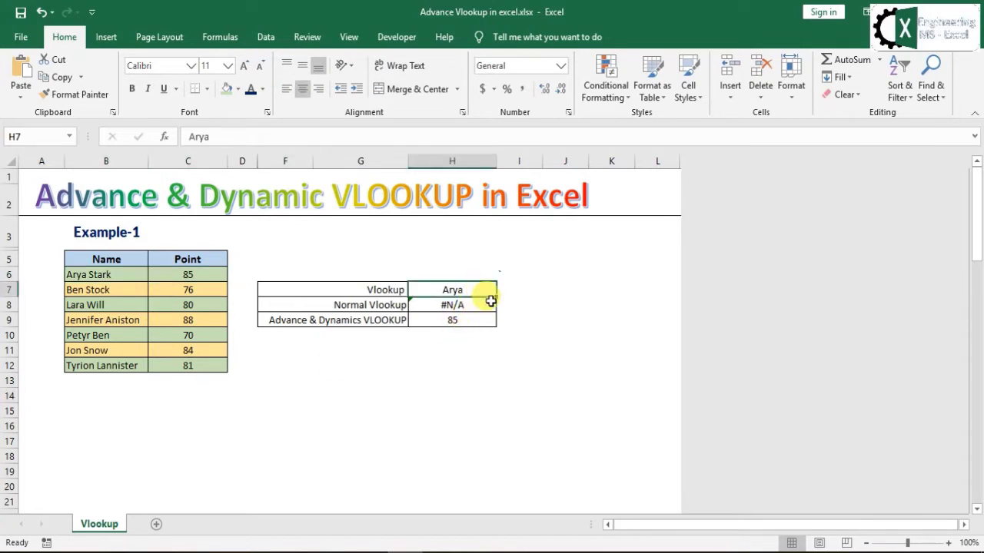
type("Jon")
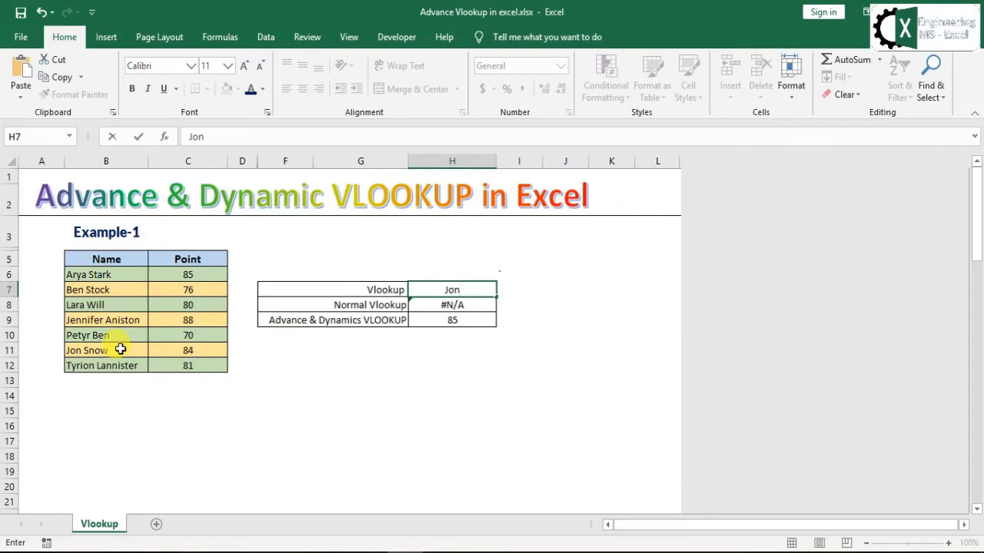
key("Return")
- Check the H9 wildcard VLOOKUP result for the new lookup value in H7 of Example-1
left_click(445, 320)
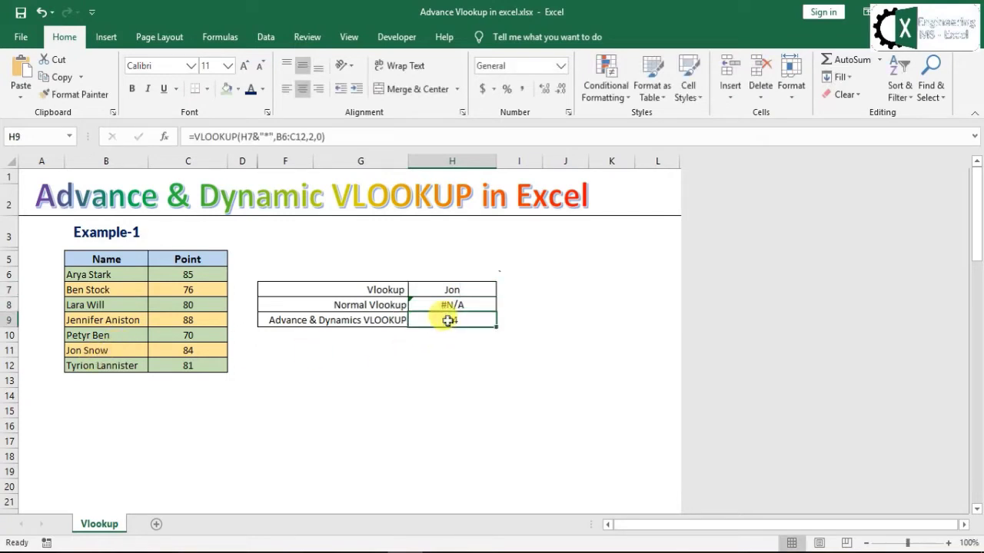
left_click(520, 365)
left_click(452, 319)
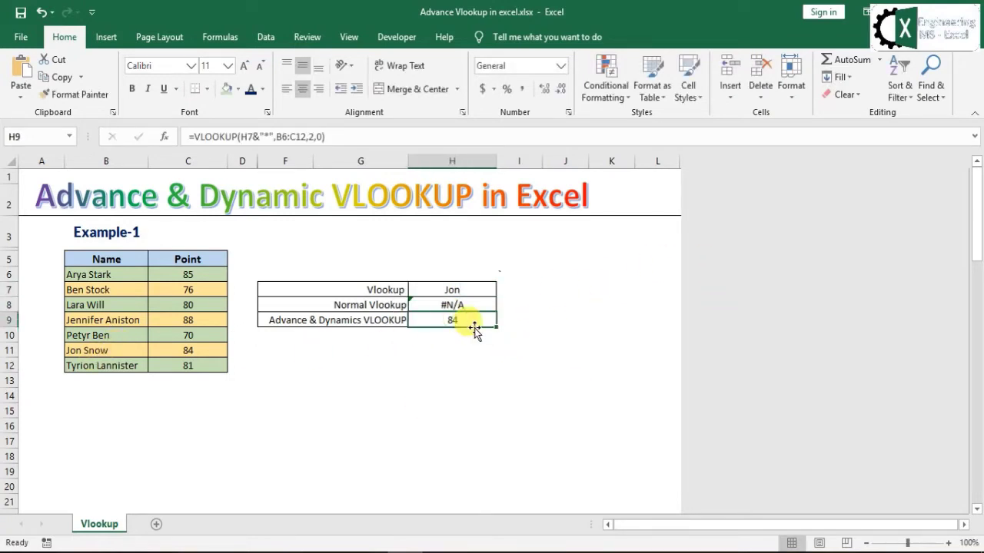
left_click(87, 233)
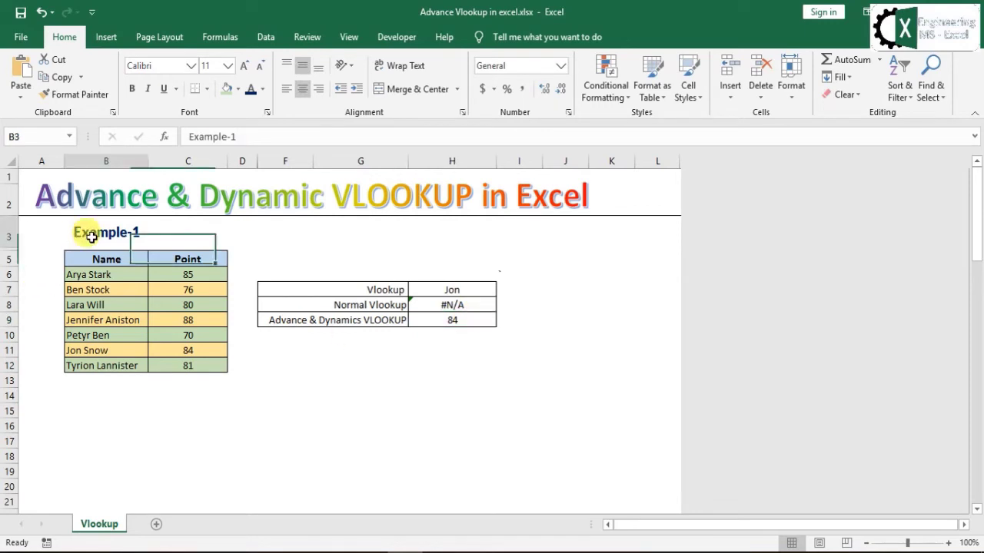
left_click(449, 379)
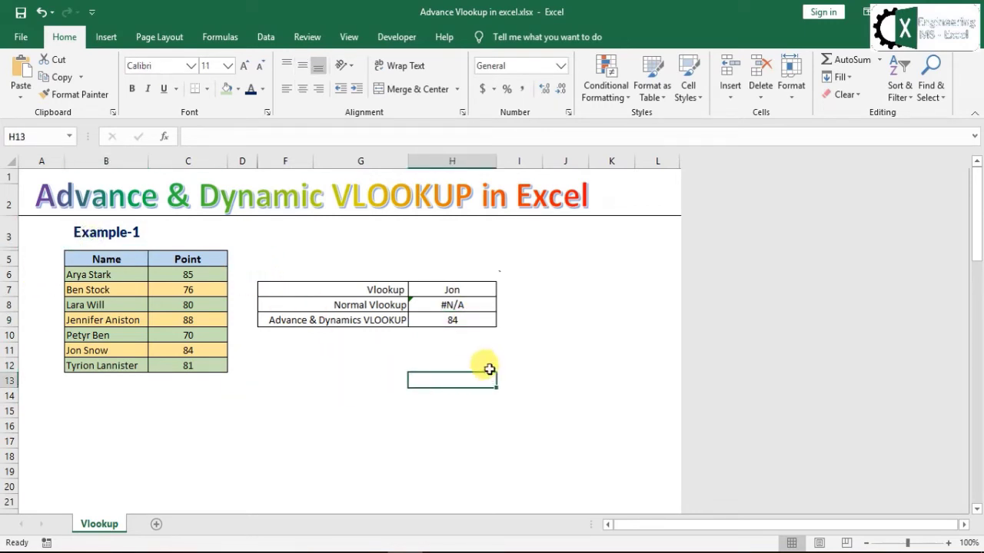
left_click(503, 348)
left_click(475, 290)
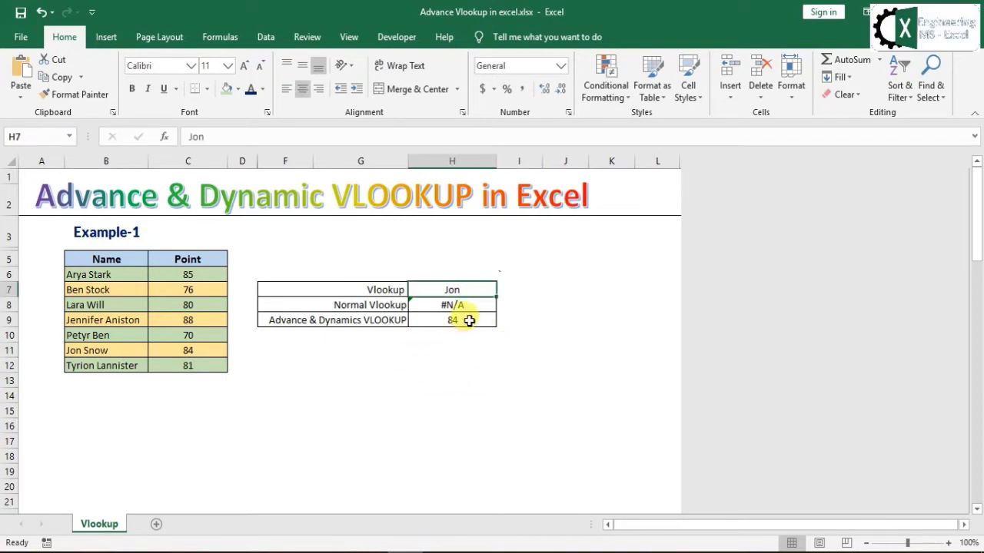
left_click(465, 320)
key("Return")
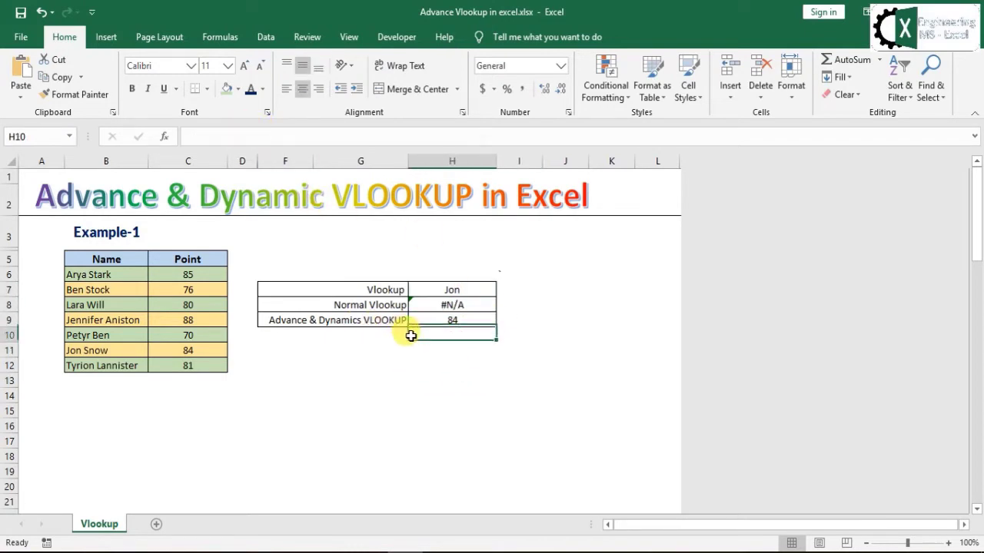
- Begin a VLOOKUP formula in Example-2's Normal Vlookup cell H27 with H26 as the lookup value
scroll(407, 369, "down", 3)
scroll(407, 369, "down", 1)
left_click(451, 452)
scroll(226, 433, "down", 1)
left_click(476, 333)
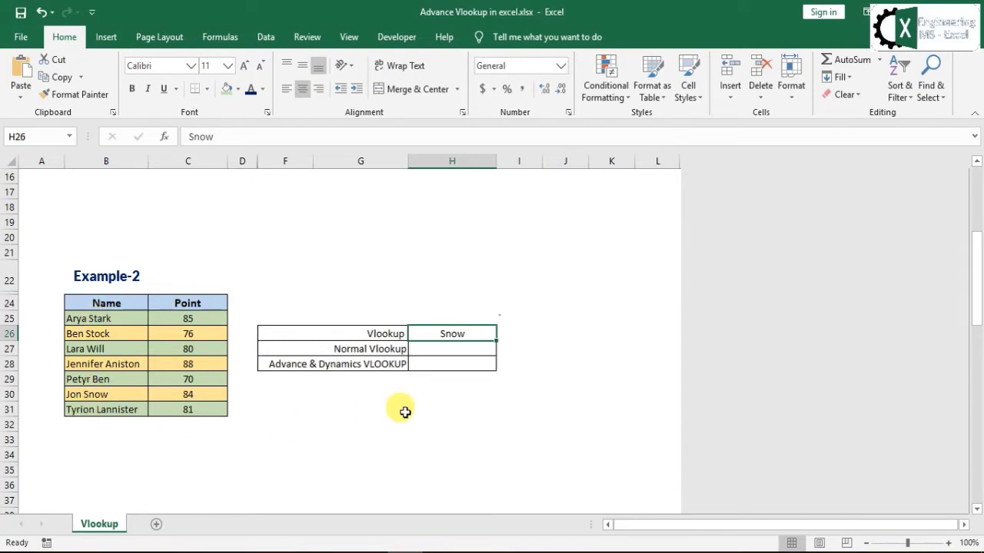
left_click(434, 348)
type("=vl")
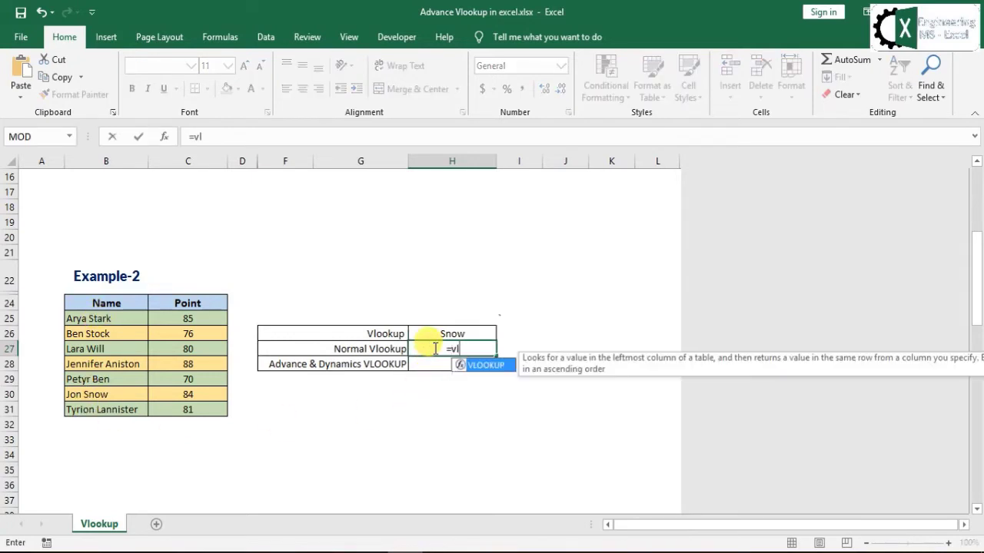
key("Tab")
left_click(470, 336)
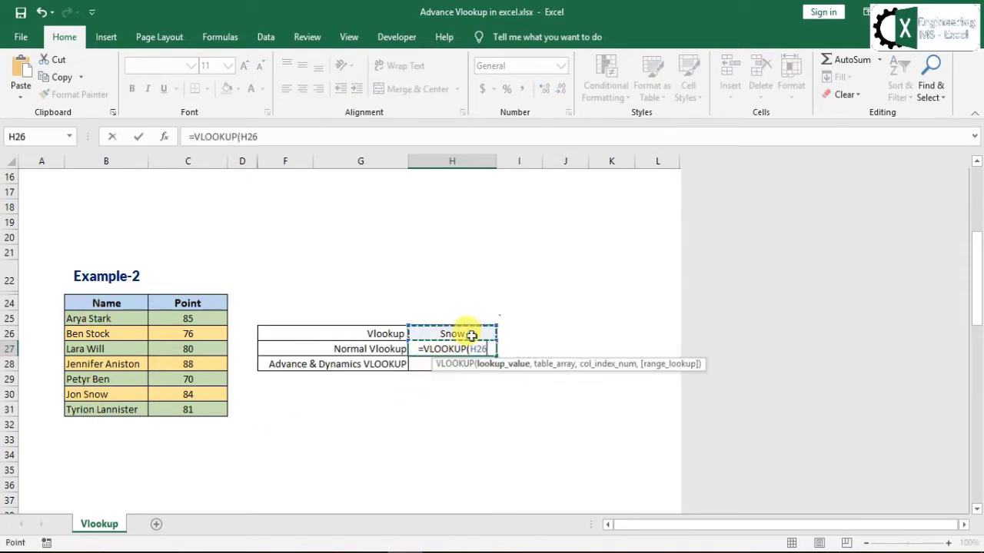
- Complete the H27 VLOOKUP with B25:C31 as table array, column index 2 and range lookup 0, and check its result
type(",")
left_click_drag(106, 315, 206, 413)
type(",")
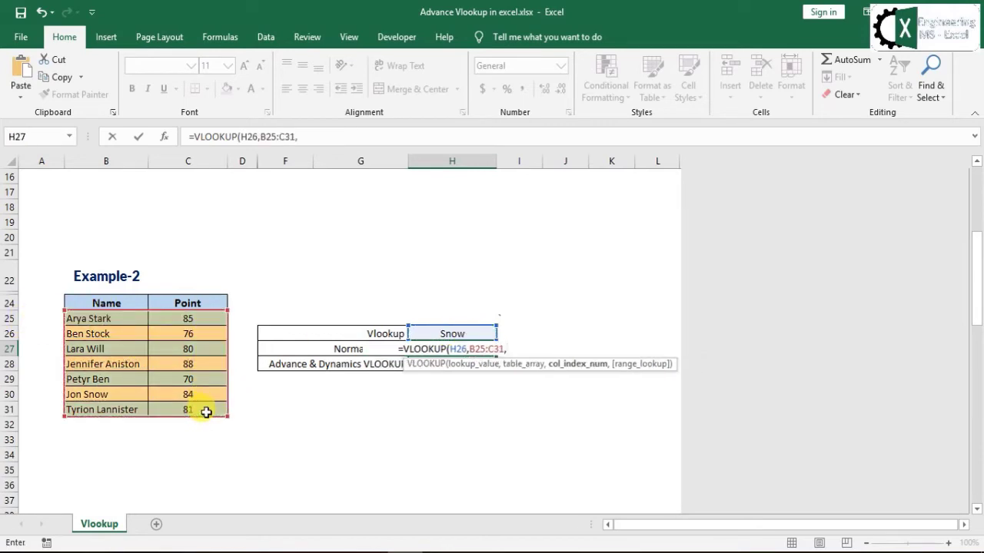
type("2,0")
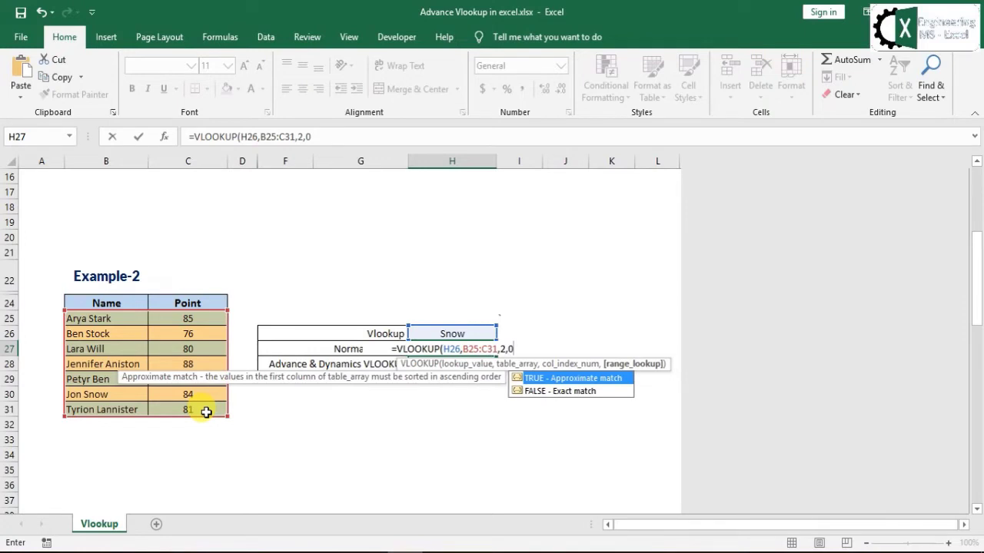
type(")")
key("Return")
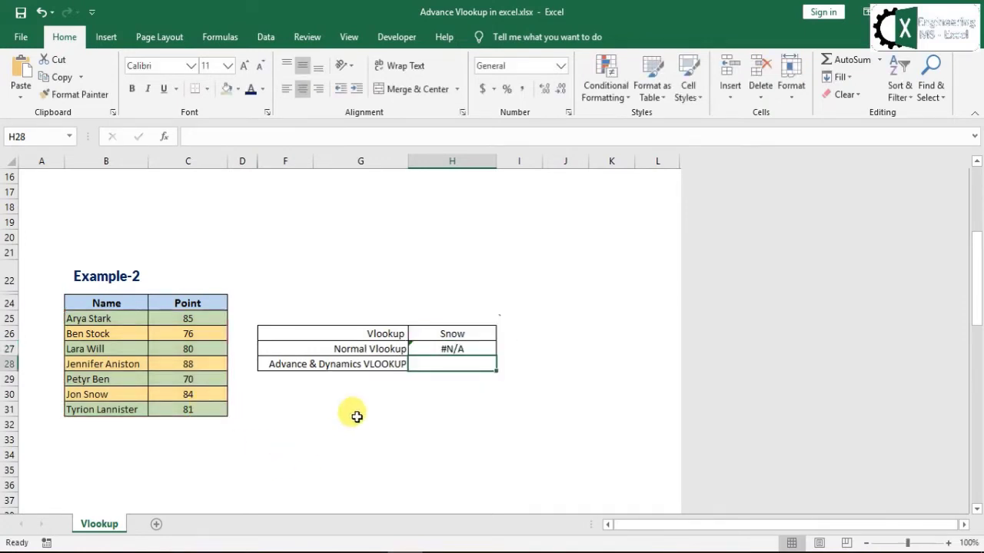
left_click(461, 346)
left_click(510, 382)
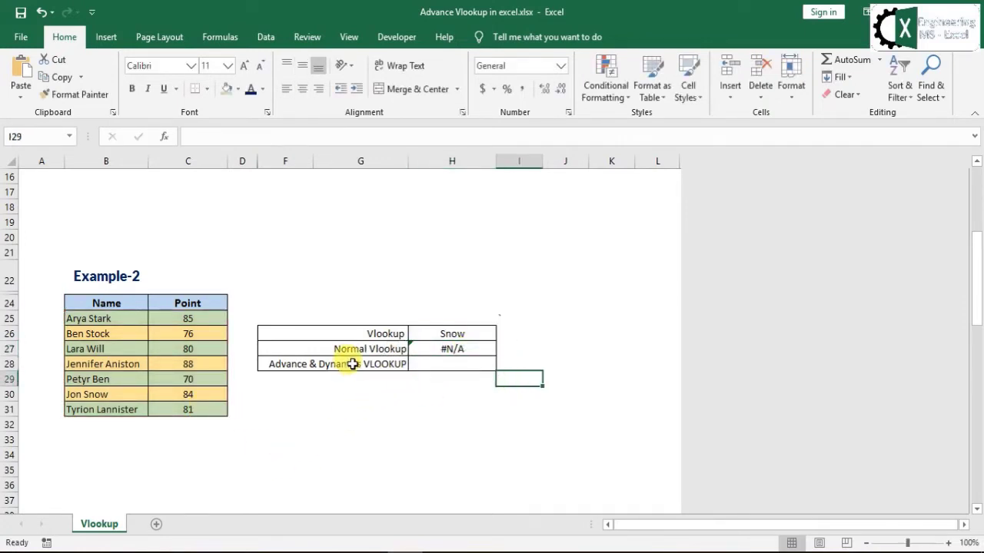
- Begin a VLOOKUP formula in Example-2's Advance & Dynamics VLOOKUP cell H28 with "**"&H26 as the lookup value
left_click(351, 367)
left_click(468, 361)
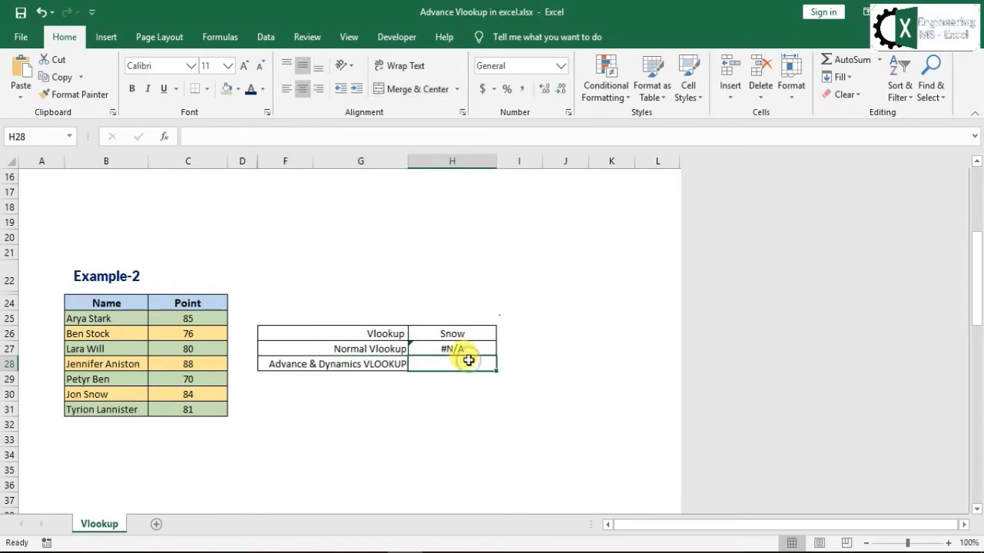
type("=VLOOKUP(")
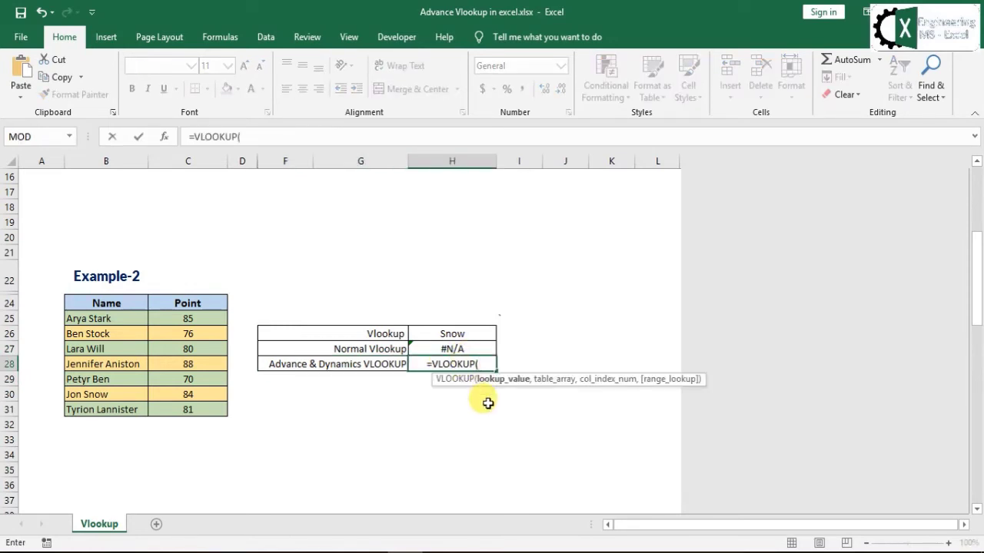
type("\"")
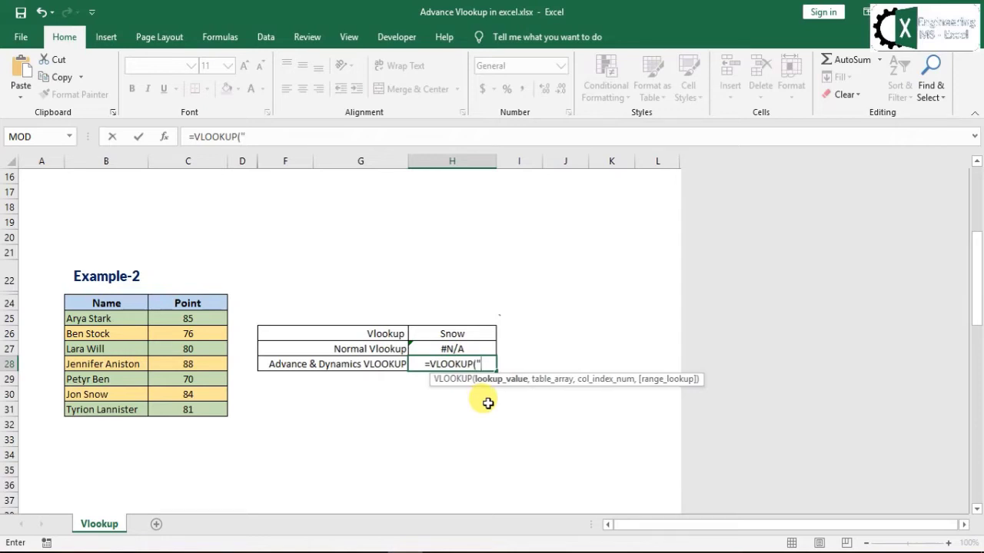
type("**")
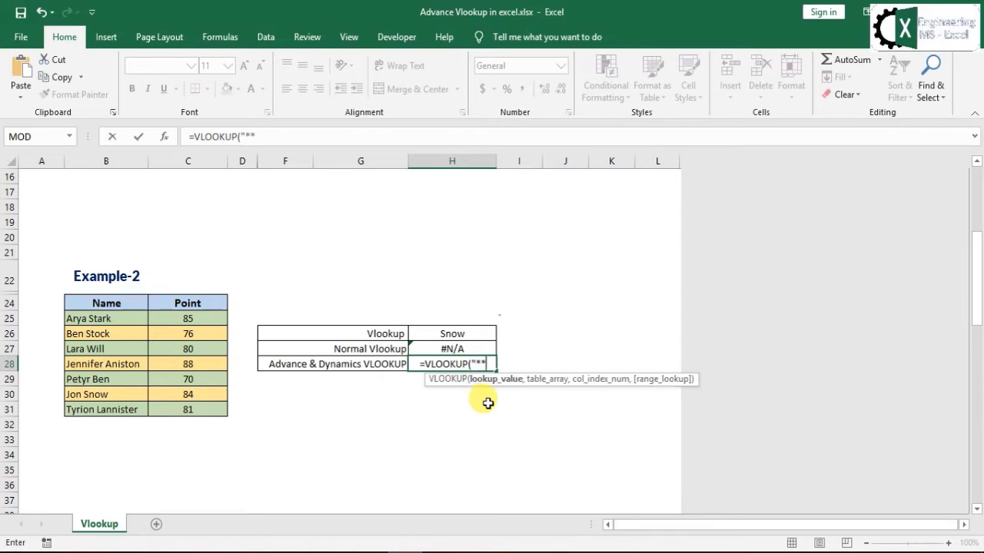
type("\"&")
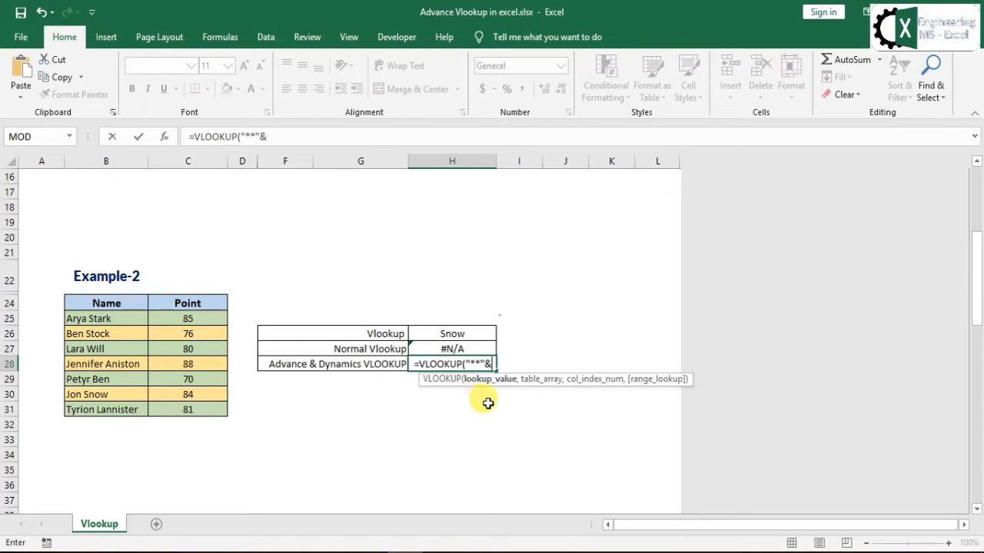
left_click(454, 335)
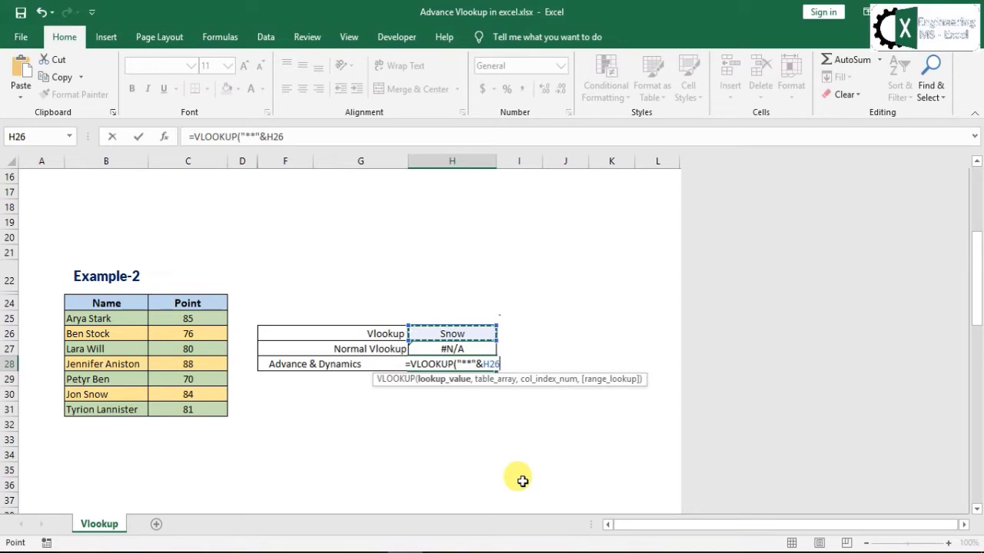
type(",")
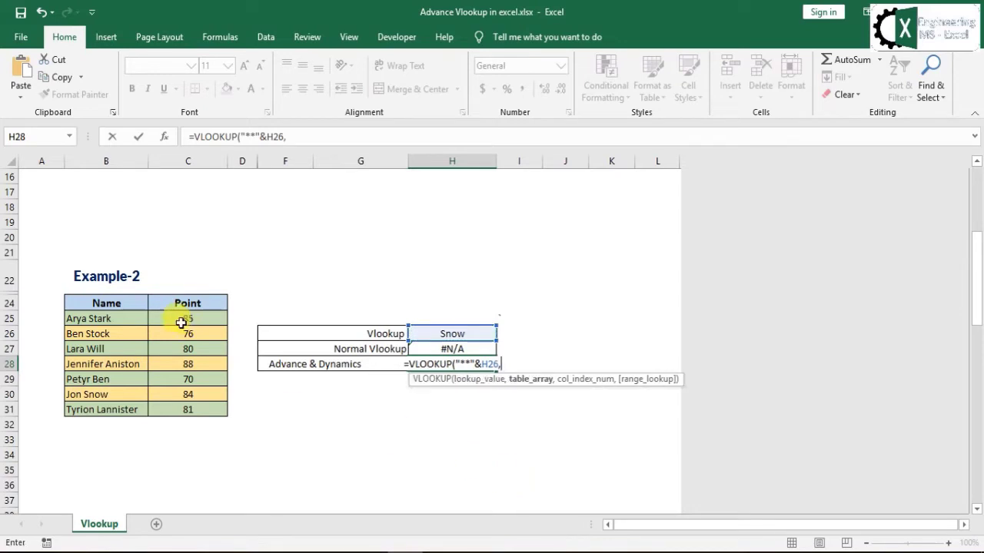
- Complete the H28 VLOOKUP with B25:C31 as table array, column index 2 and range lookup 0
left_click_drag(106, 319, 191, 413)
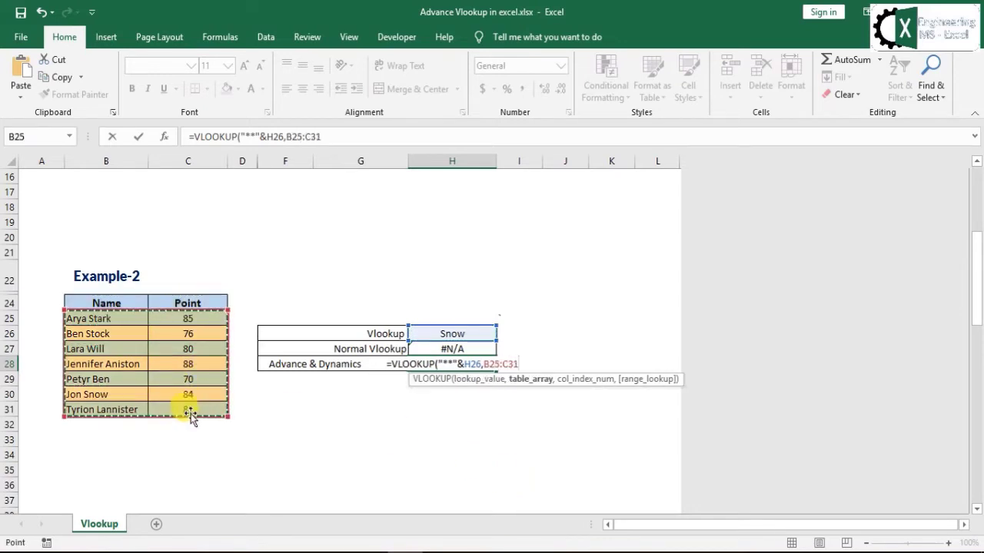
type(",")
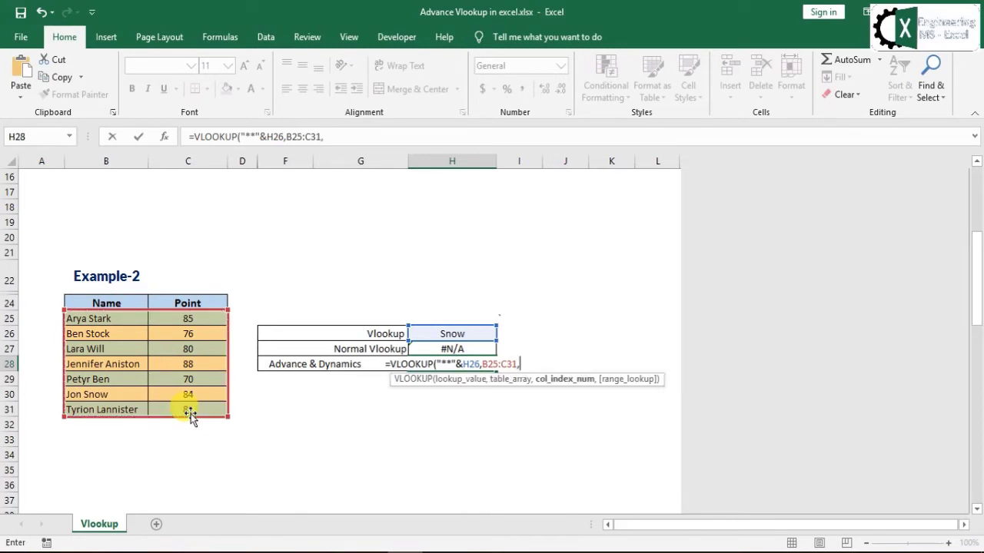
type("2,0")
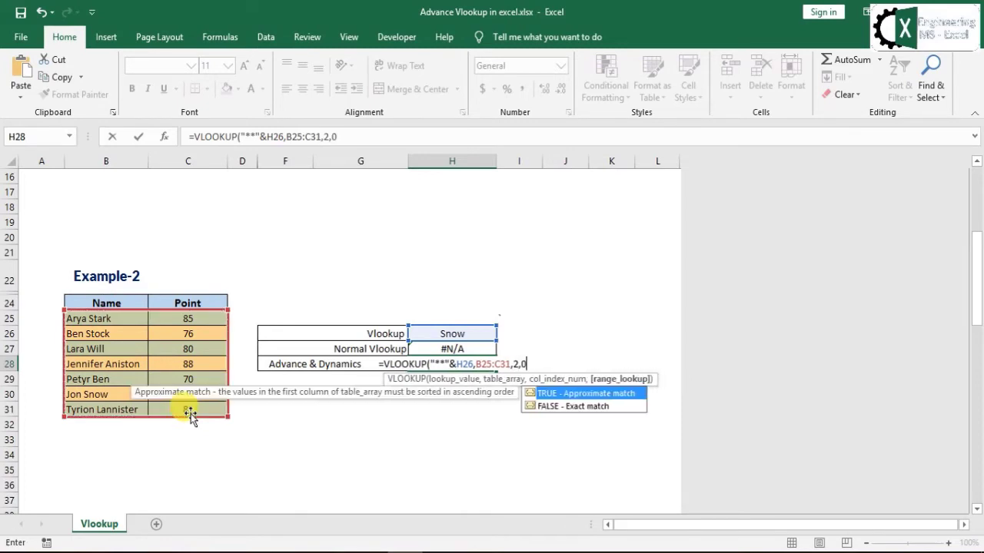
type(")")
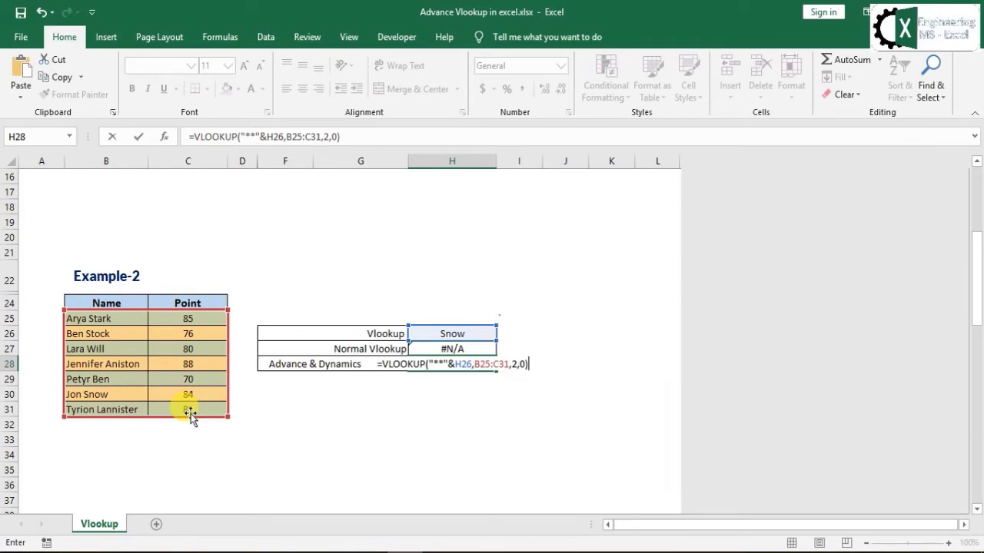
key("Return")
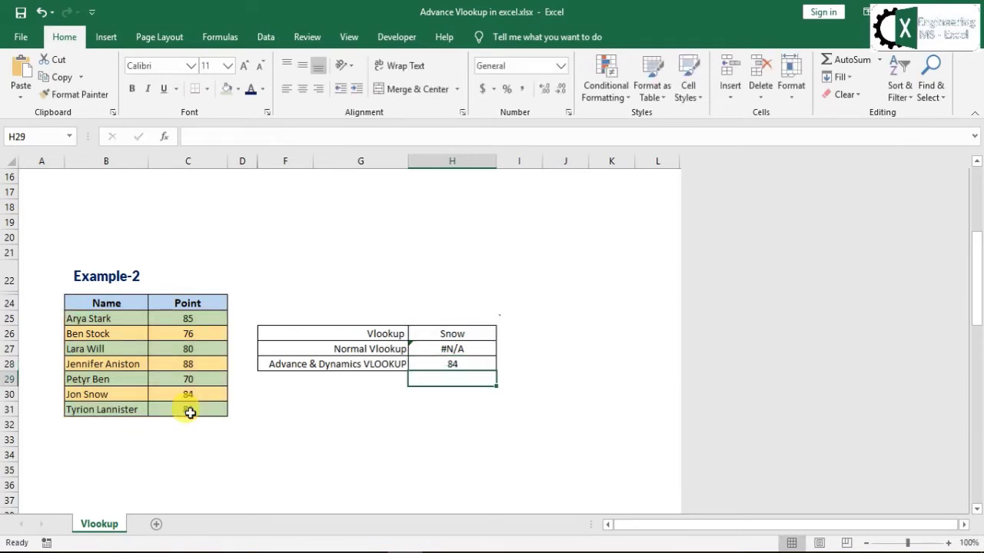
- Replace the lookup value in H26 with only the last name from the entry in B27, and check the result against that row
left_click(477, 364)
left_click(478, 335)
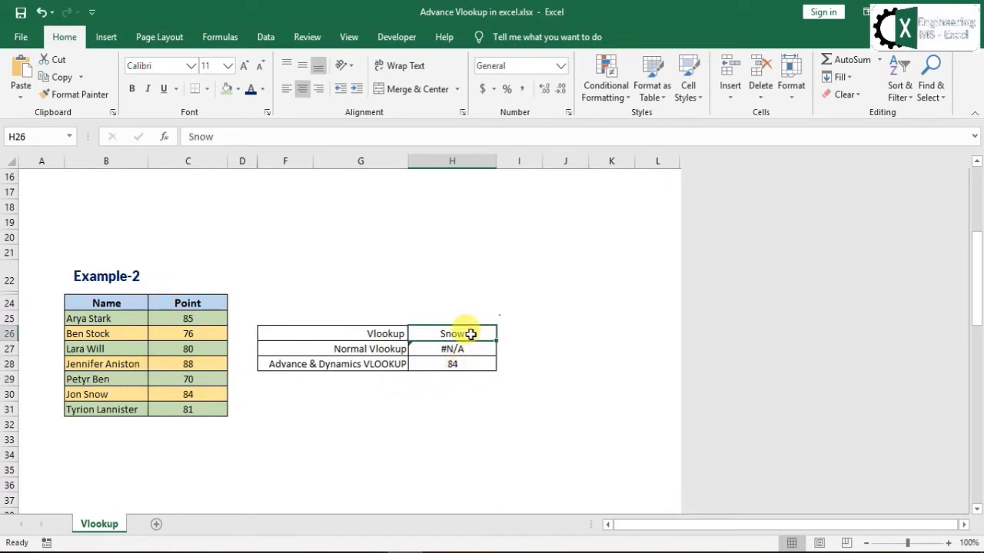
type("Will")
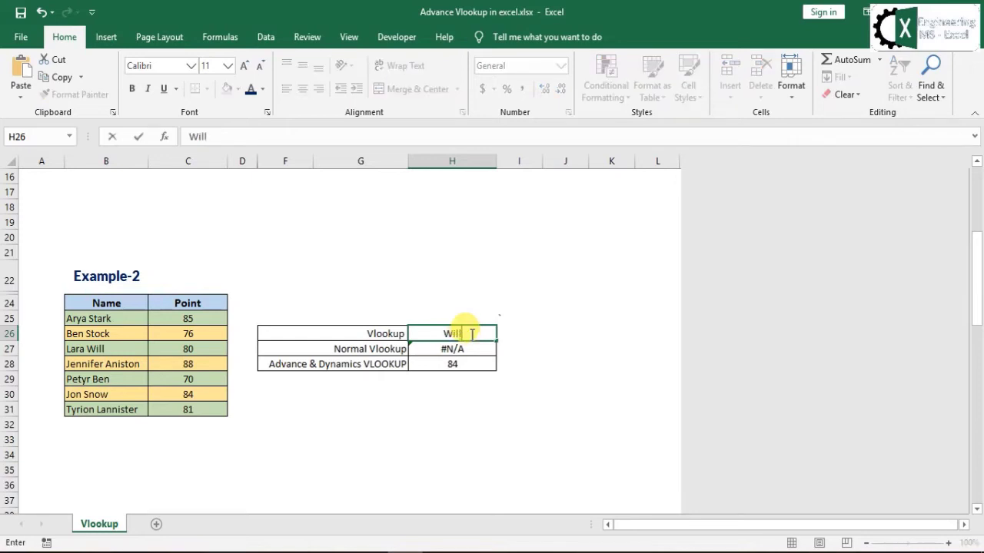
key("Return")
left_click_drag(97, 349, 176, 346)
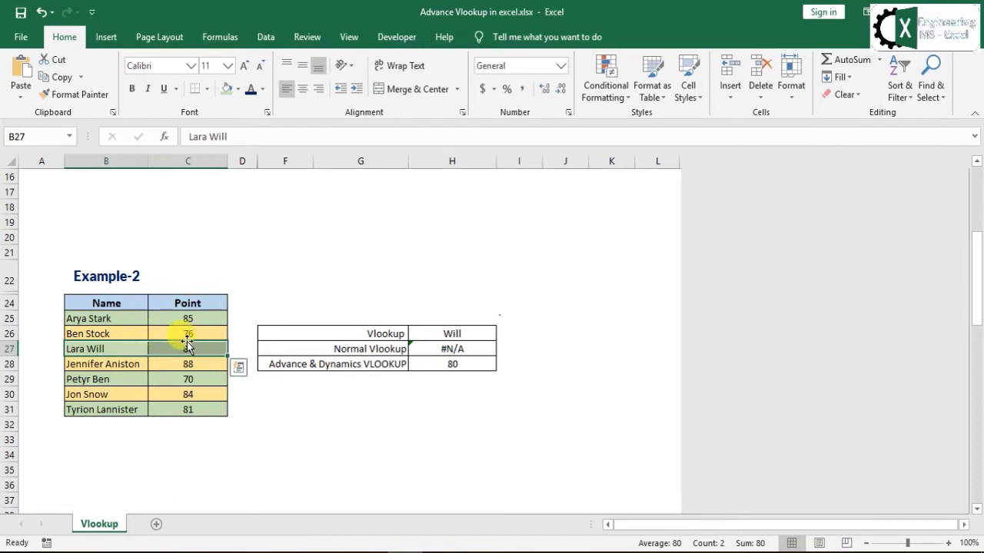
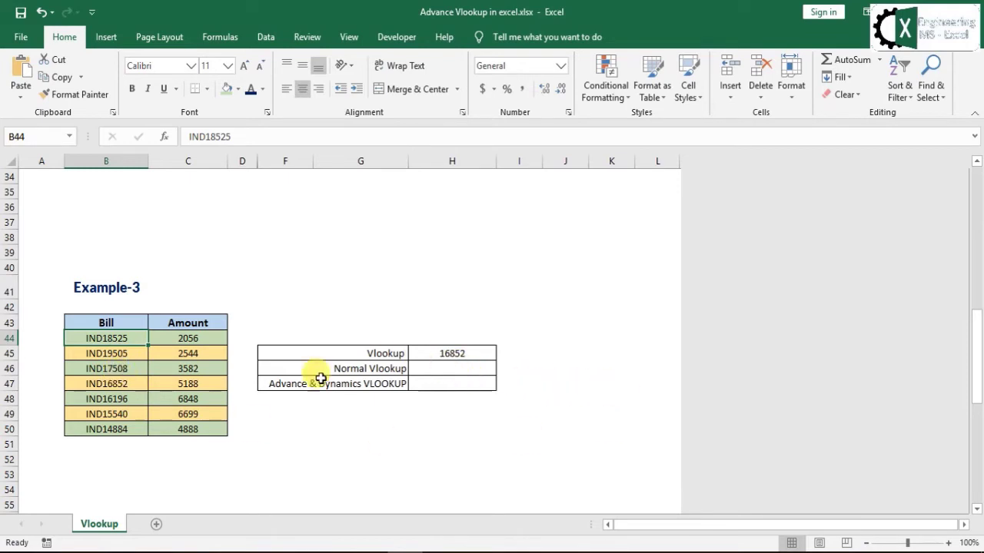
- Compare Example-3's lookup value with bill row 47, and begin a VLOOKUP formula in Normal Vlookup cell H46 with H45 as the lookup value
left_click(453, 355)
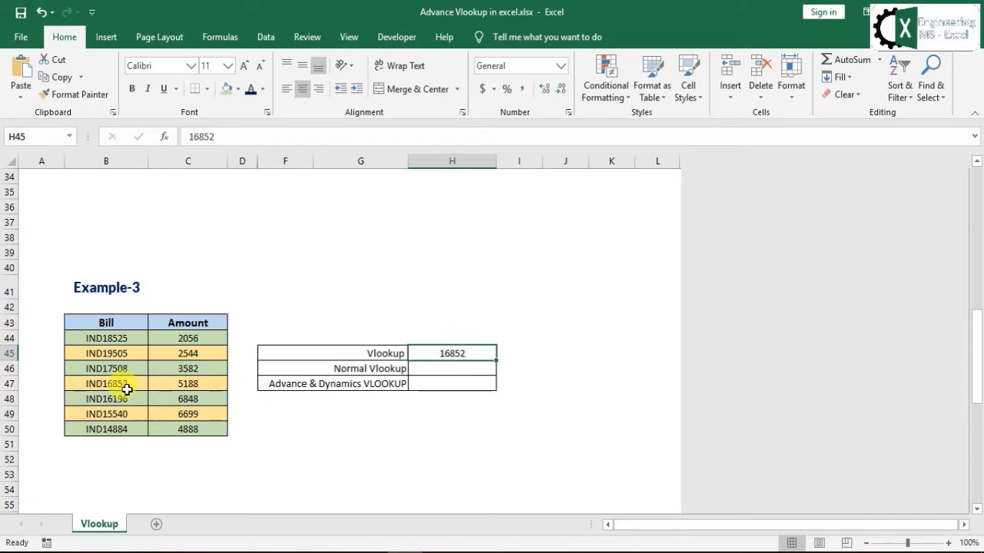
left_click_drag(126, 388, 198, 388)
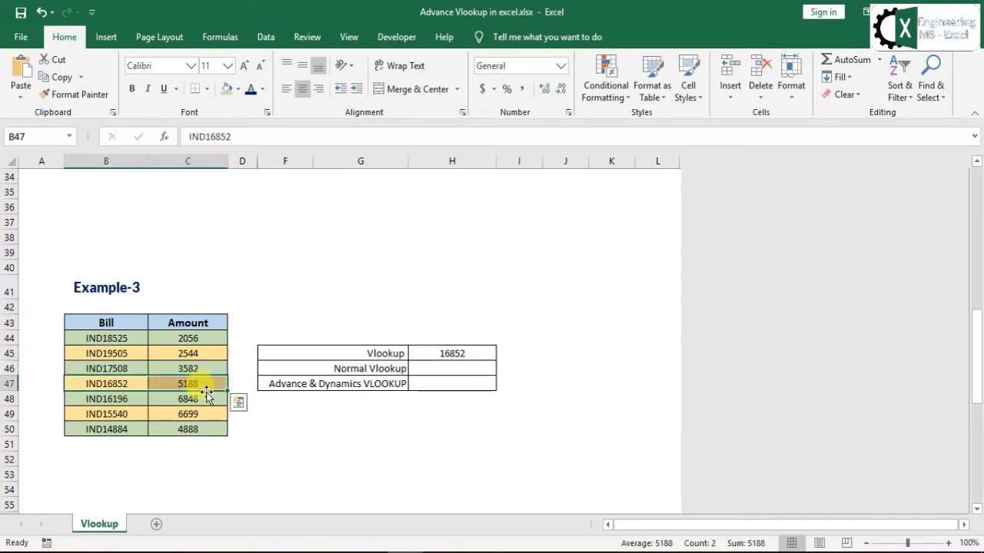
left_click(215, 382)
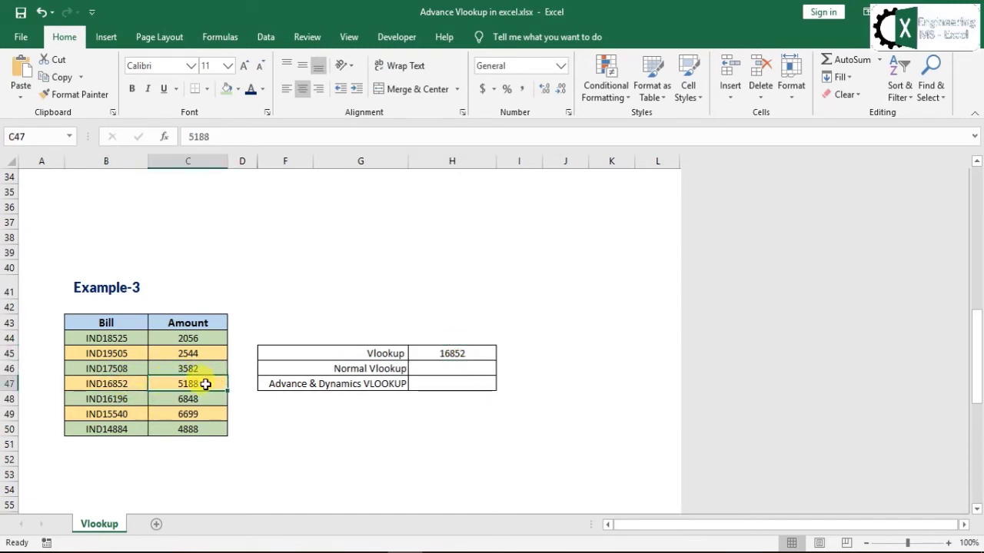
left_click(430, 370)
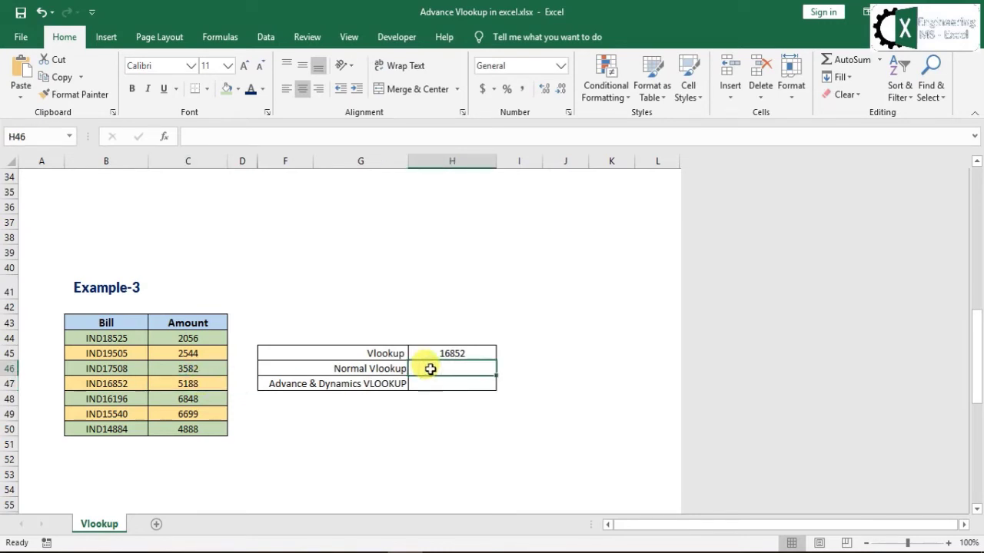
type("=vl")
key("Tab")
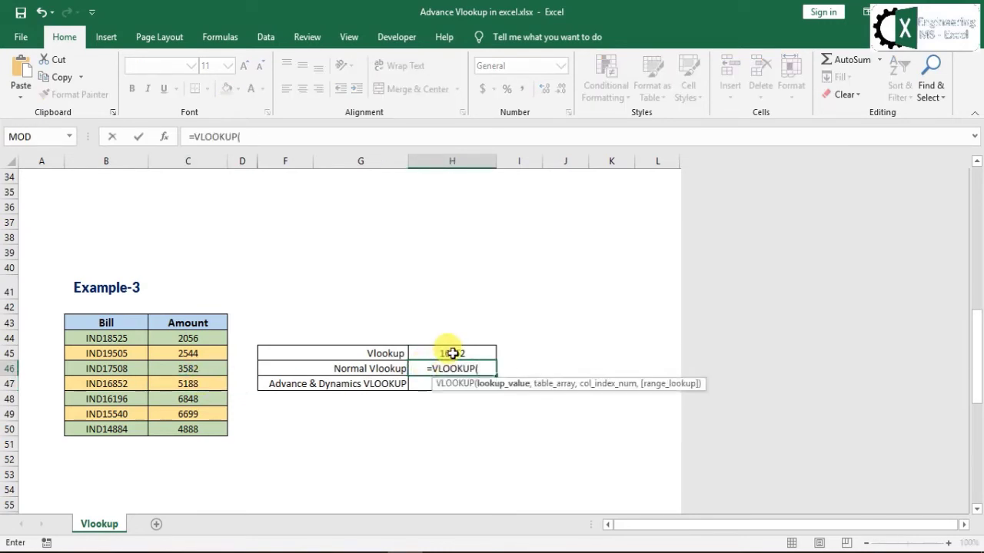
left_click(453, 353)
type(",")
- Complete the H46 VLOOKUP with B44:C50 as table array, column index 2 and range lookup 0
left_click_drag(113, 339, 193, 431)
type(",")
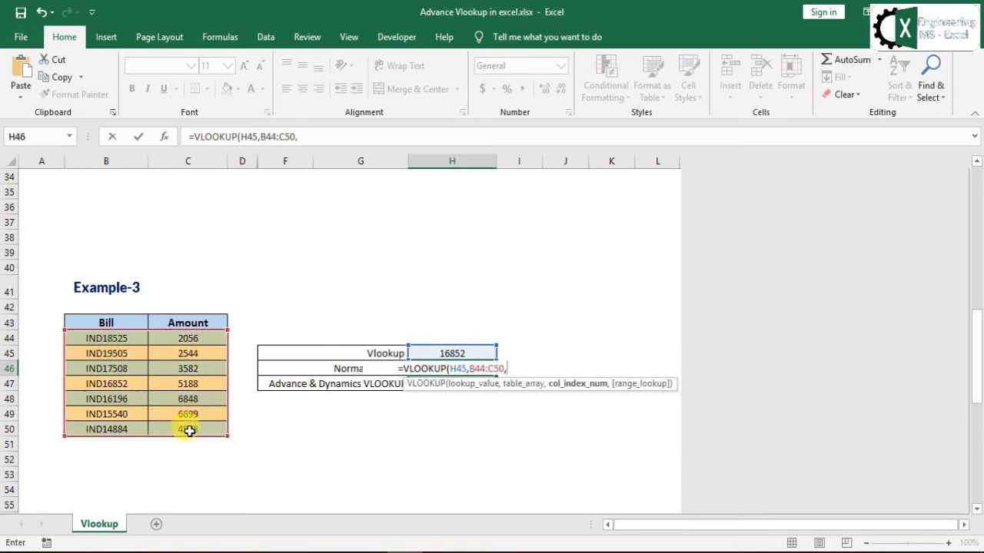
type("2,0")
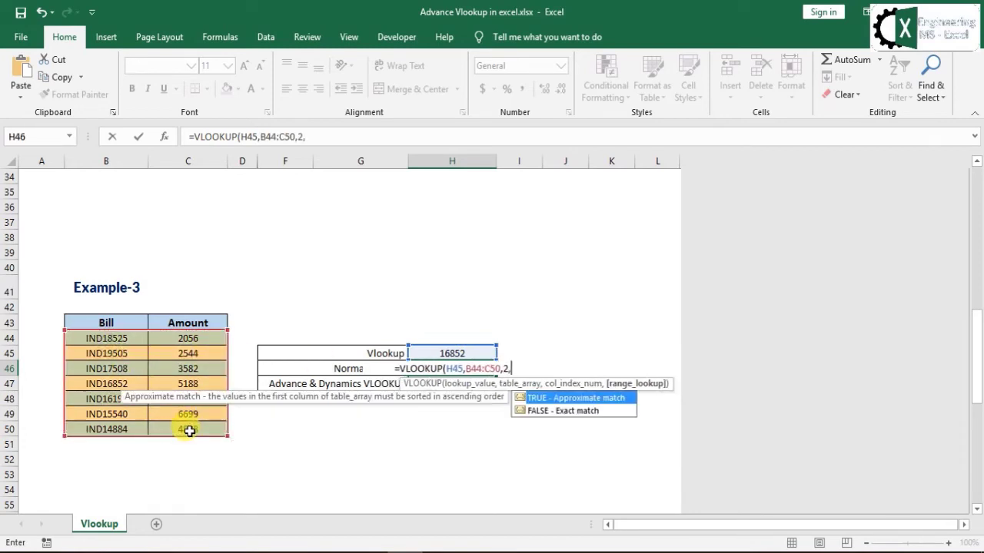
type(")")
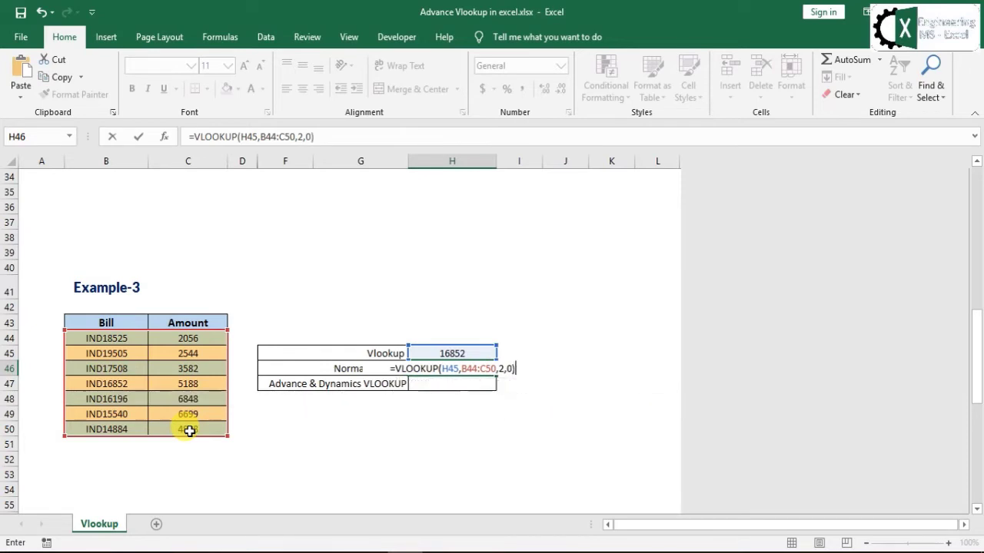
key("Return")
- Confirm the H46 formula, and begin a VLOOKUP in Example-3's advanced lookup cell H47 with "???"&H45 as the lookup value
left_click(323, 384)
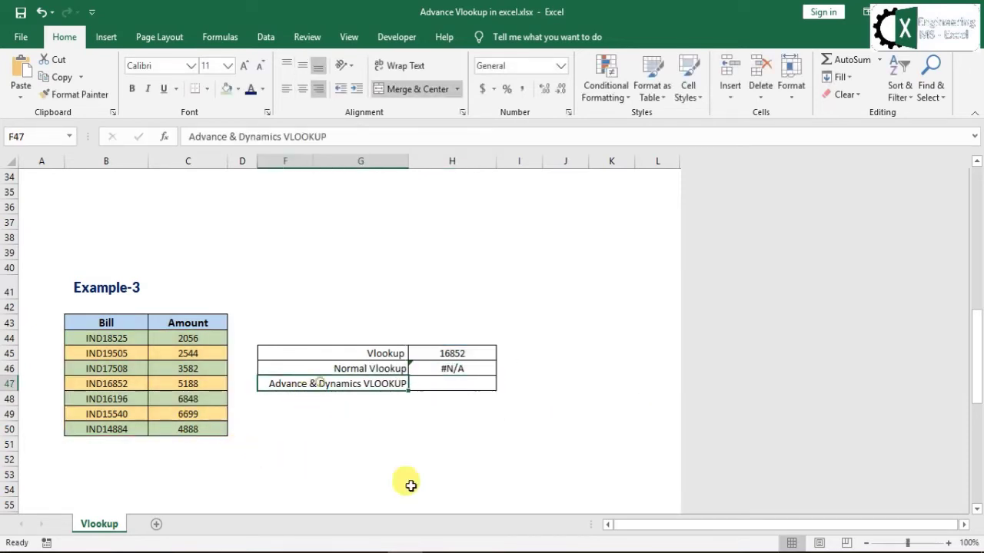
left_click(466, 384)
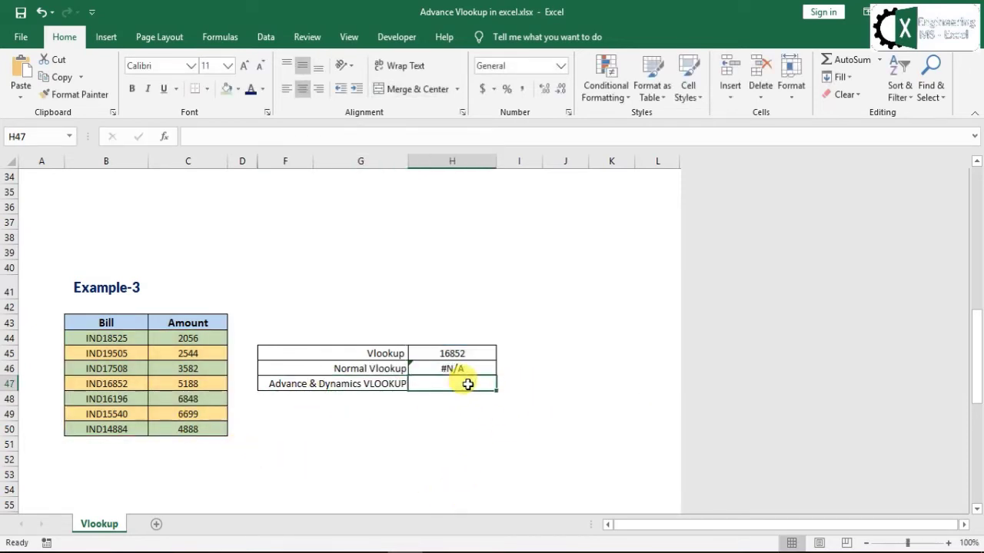
type("=vl")
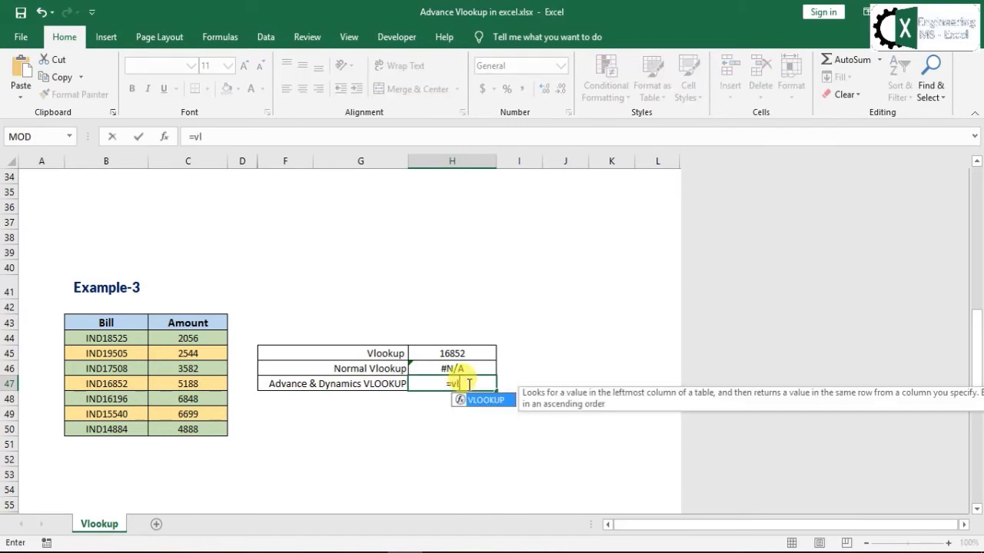
key("Tab")
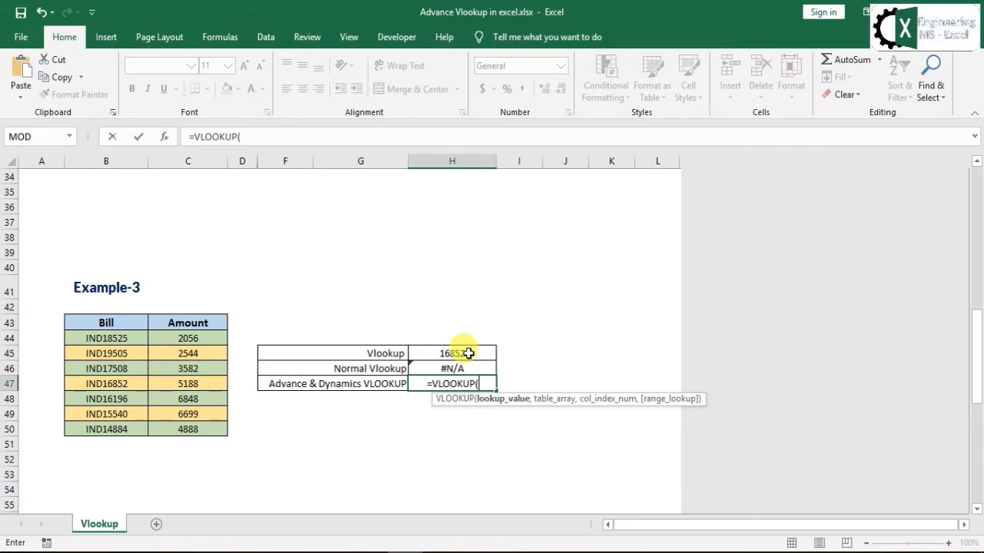
left_click(240, 136)
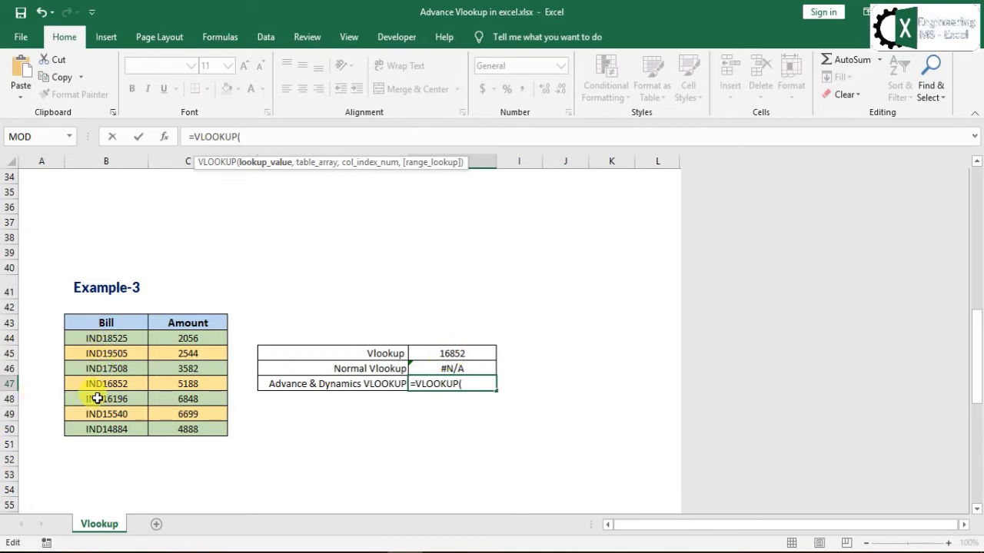
left_click(461, 388)
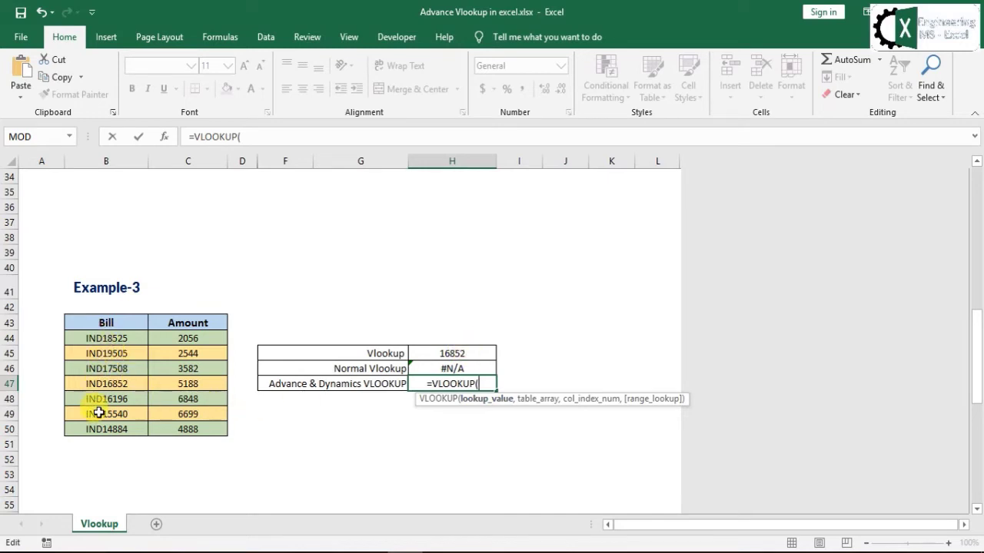
type("\"")
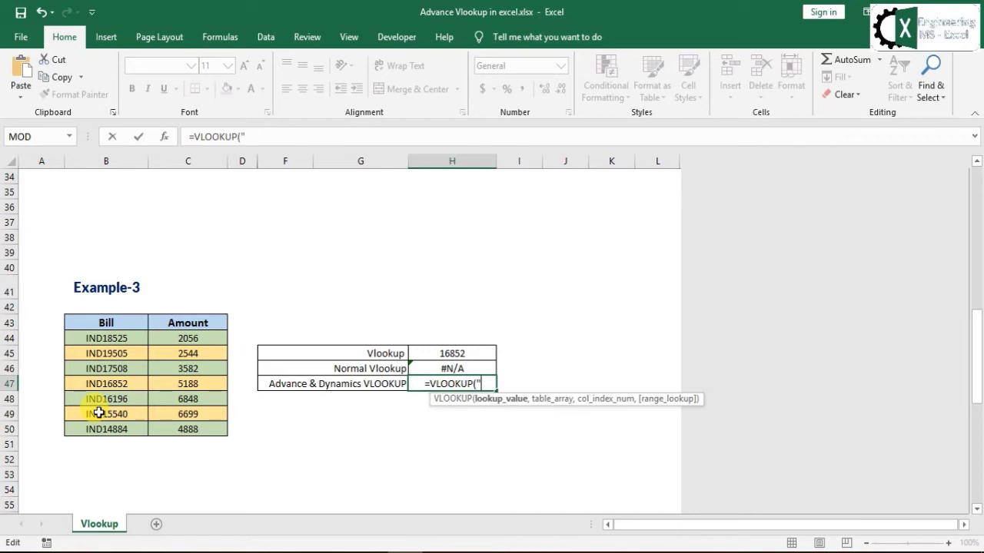
type("???")
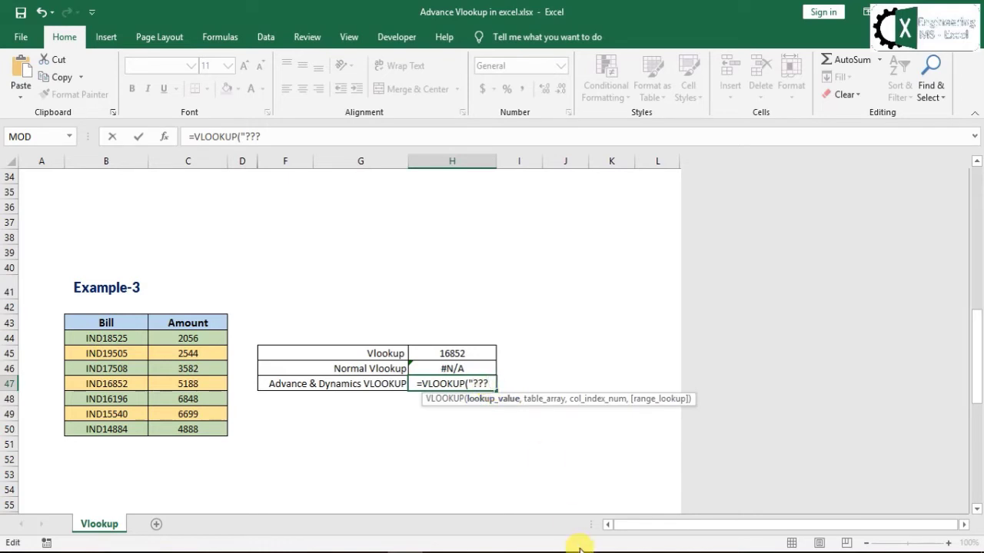
type("\"&")
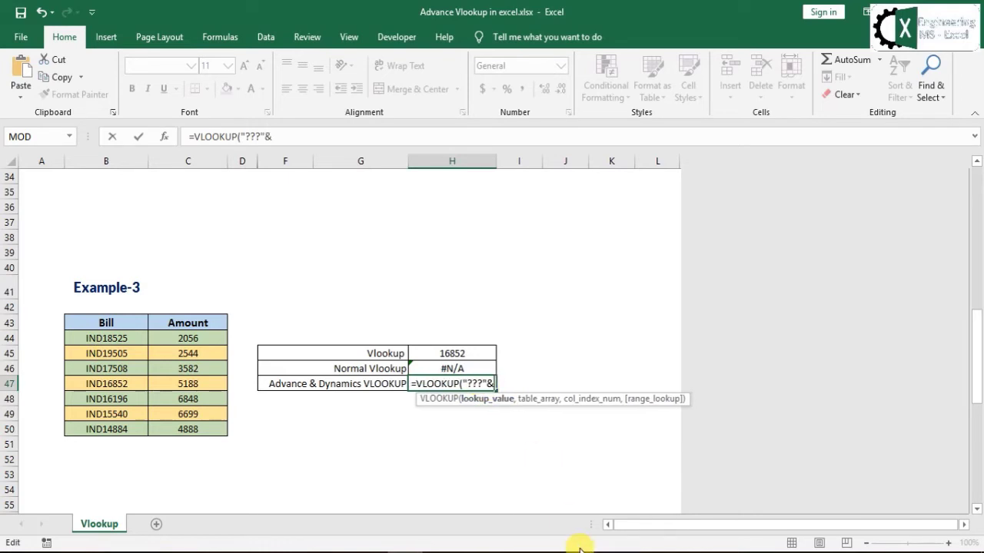
left_click(480, 353)
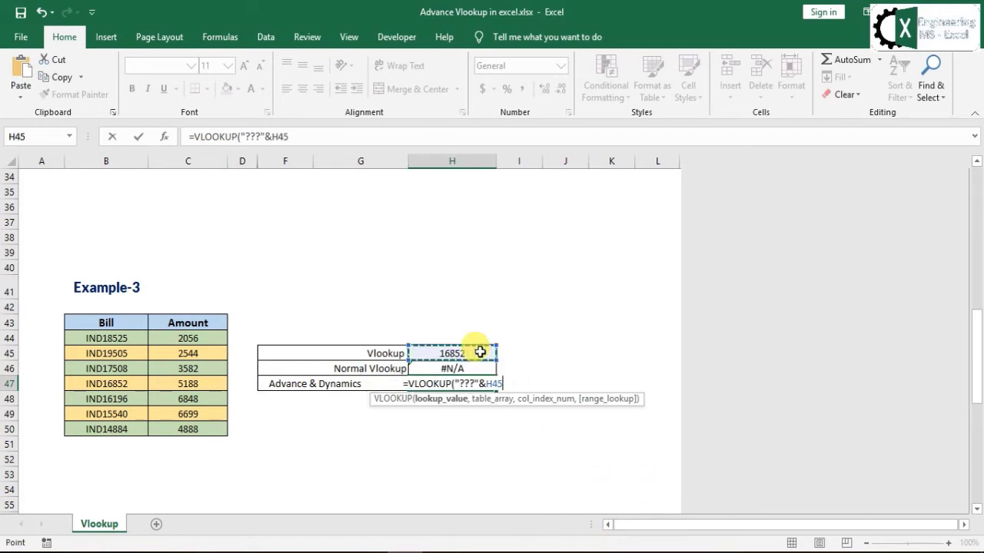
- Complete the H47 VLOOKUP with B44:C50 as table array, column index 2 and range lookup 0
type(",")
left_click_drag(141, 340, 194, 430)
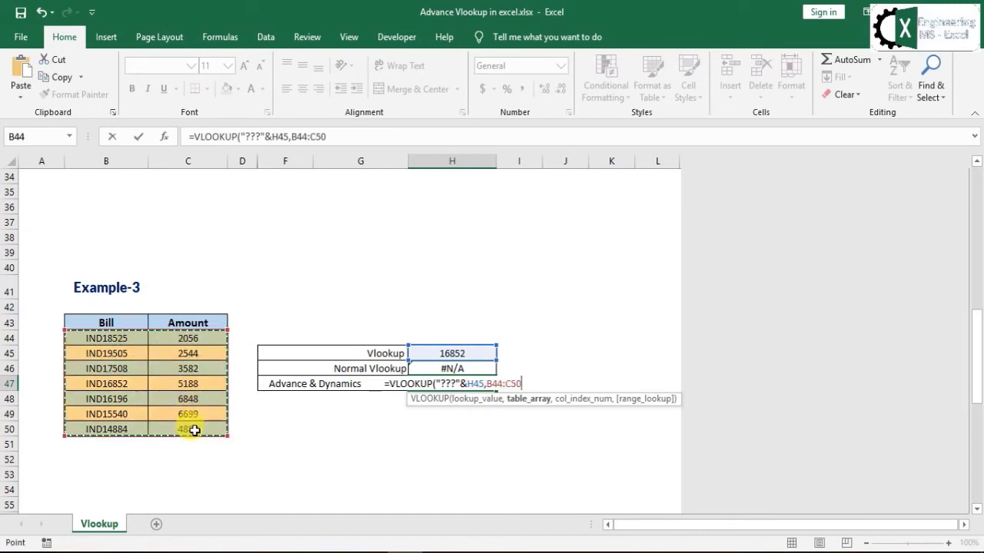
type(",")
type("2")
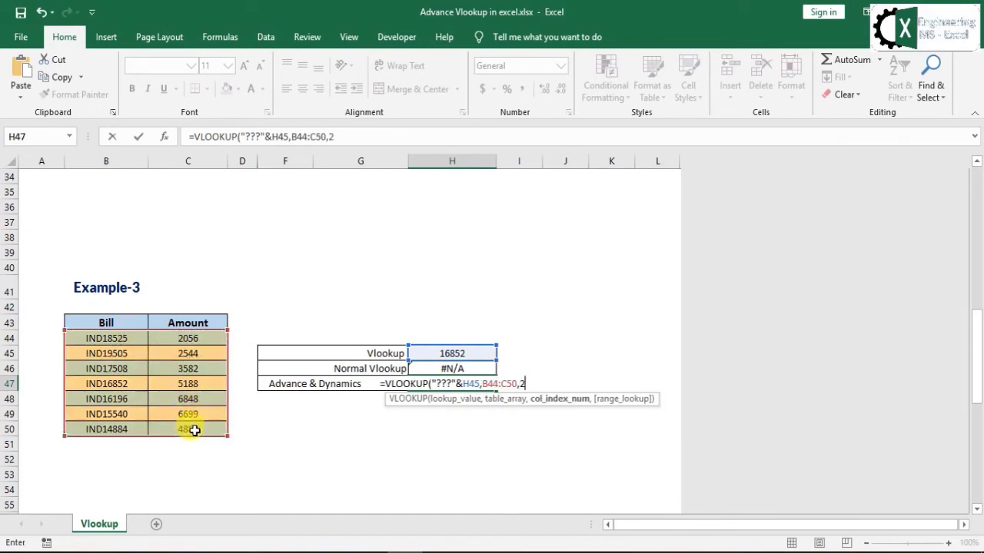
type(",0)")
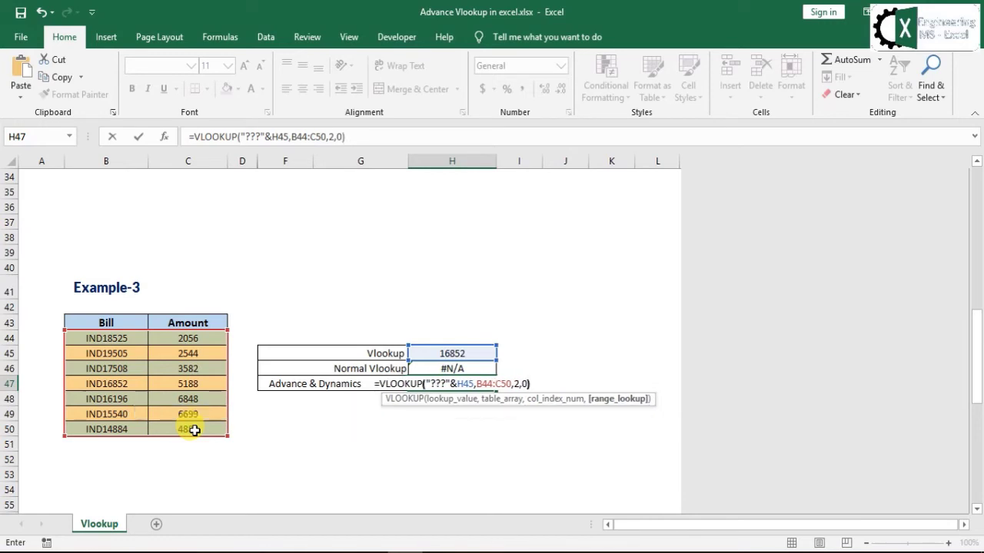
key("Return")
- Check the advanced lookup result in H47 against the bill and amount in row 47 and the lookup value in H45
left_click(443, 384)
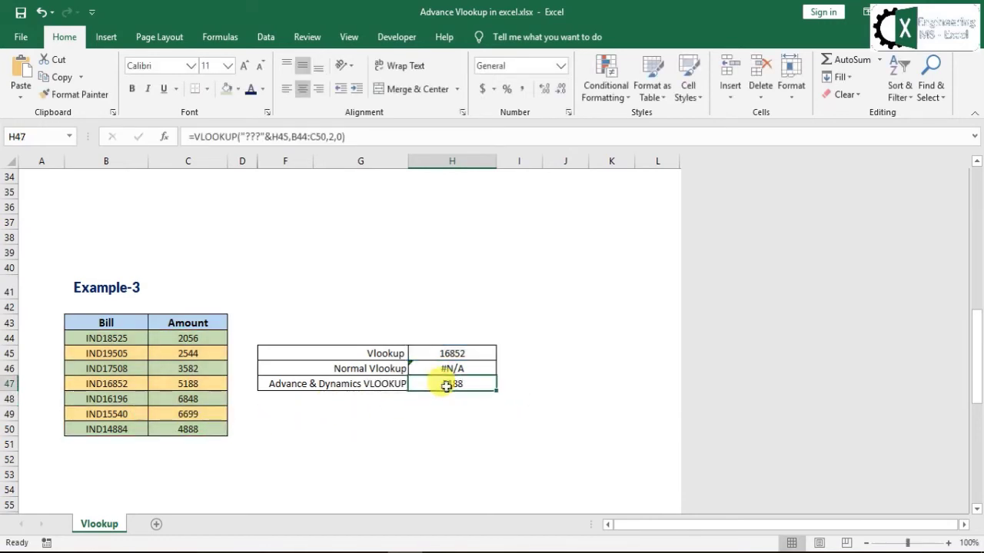
left_click(115, 383)
left_click_drag(165, 383, 184, 384)
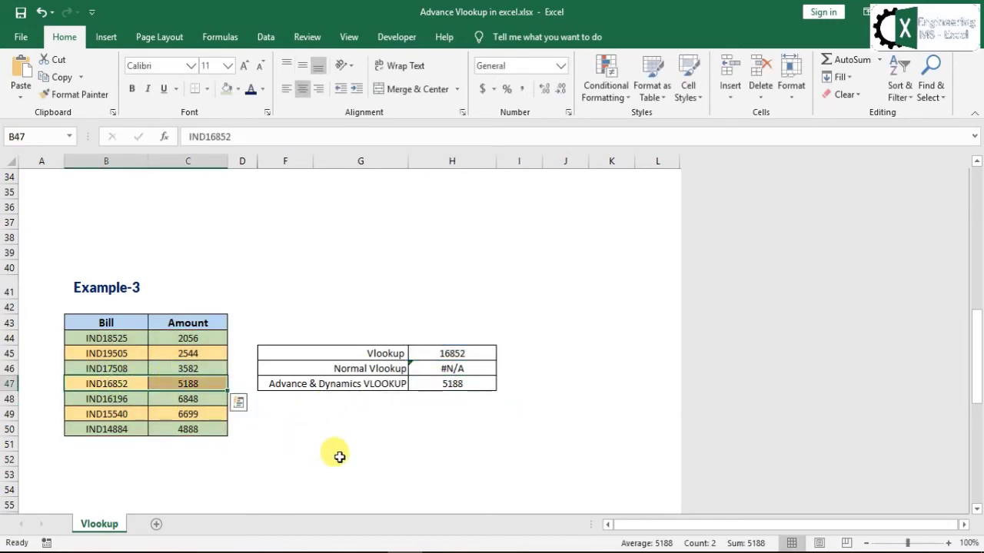
left_click(472, 432)
left_click_drag(105, 384, 179, 380)
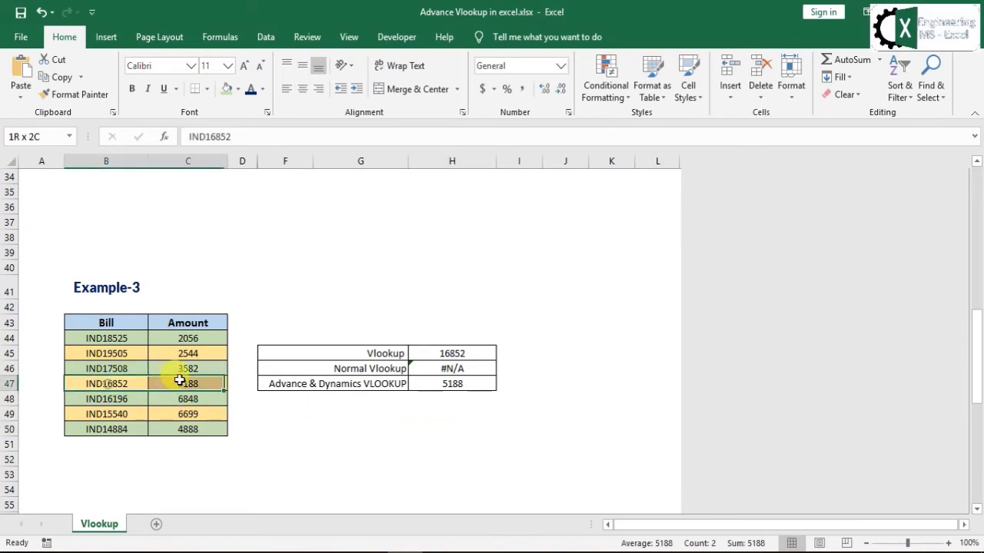
left_click(328, 425)
left_click(453, 384)
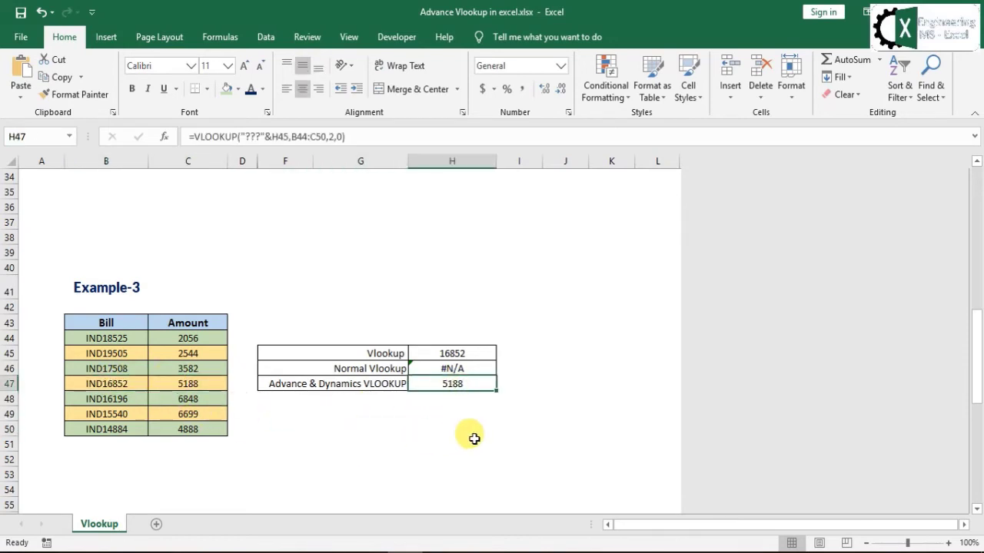
left_click(474, 438)
left_click(466, 353)
left_click(457, 382)
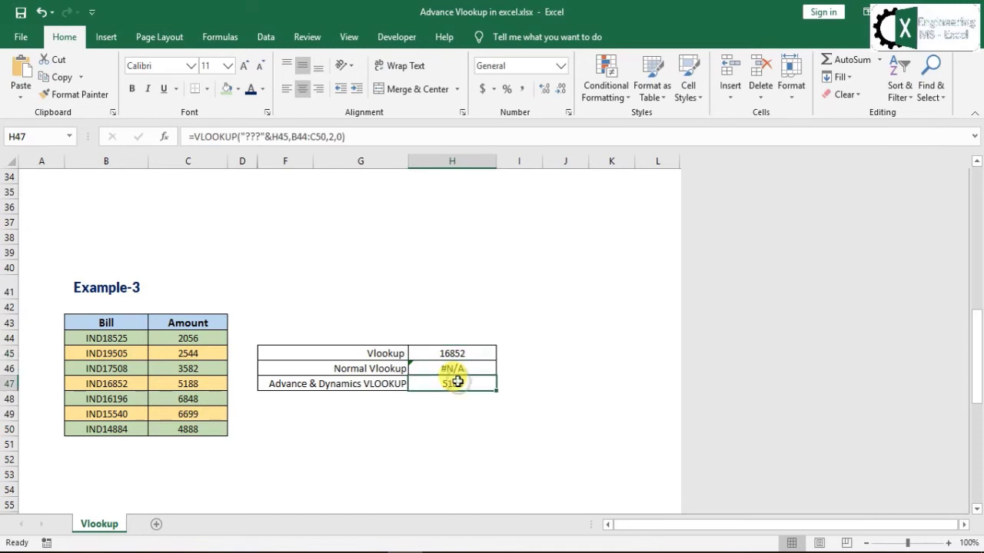
- Compare the wildcard placement in the advanced VLOOKUP formulas of Example-1 (H9), Example-2 (H28) and Example-3 (H47)
scroll(455, 379, "up", 11)
left_click(466, 317)
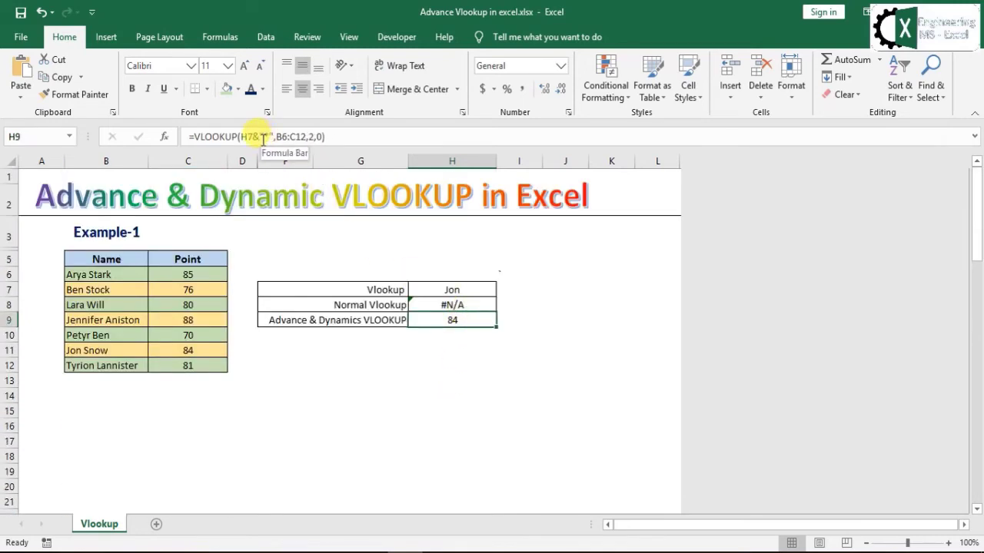
scroll(451, 325, "down", 3)
left_click(483, 342)
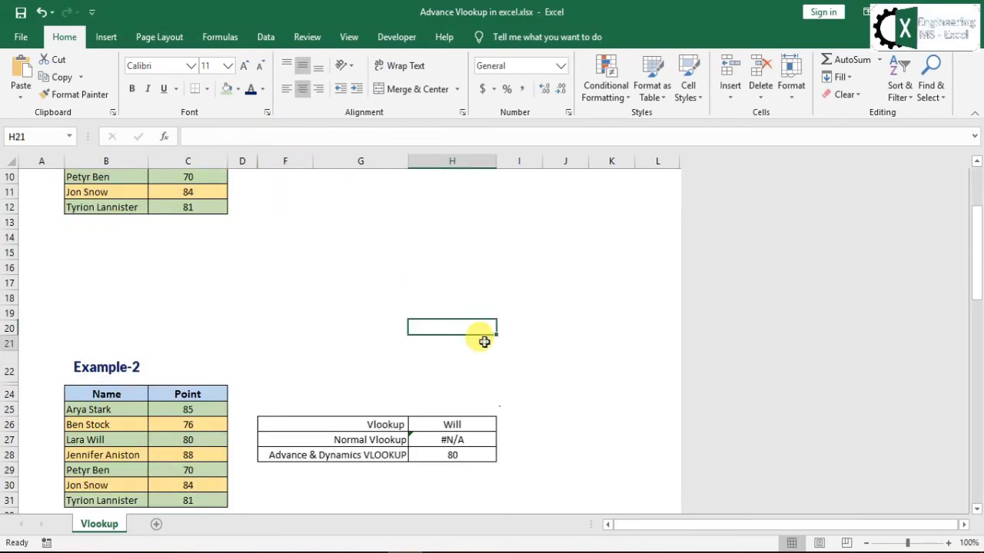
left_click(472, 451)
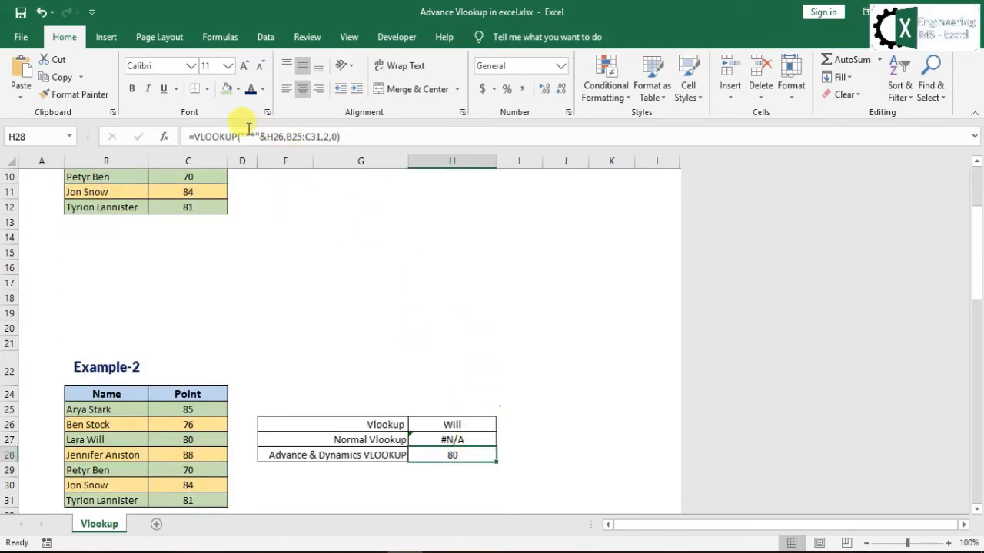
scroll(312, 275, "down", 9)
left_click(603, 245)
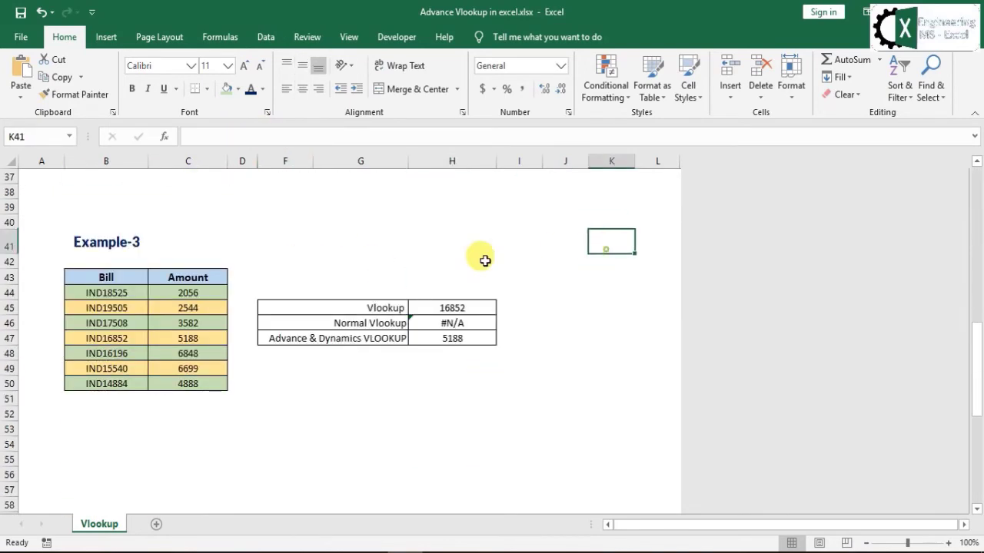
left_click(127, 241)
left_click(412, 404)
left_click(442, 338)
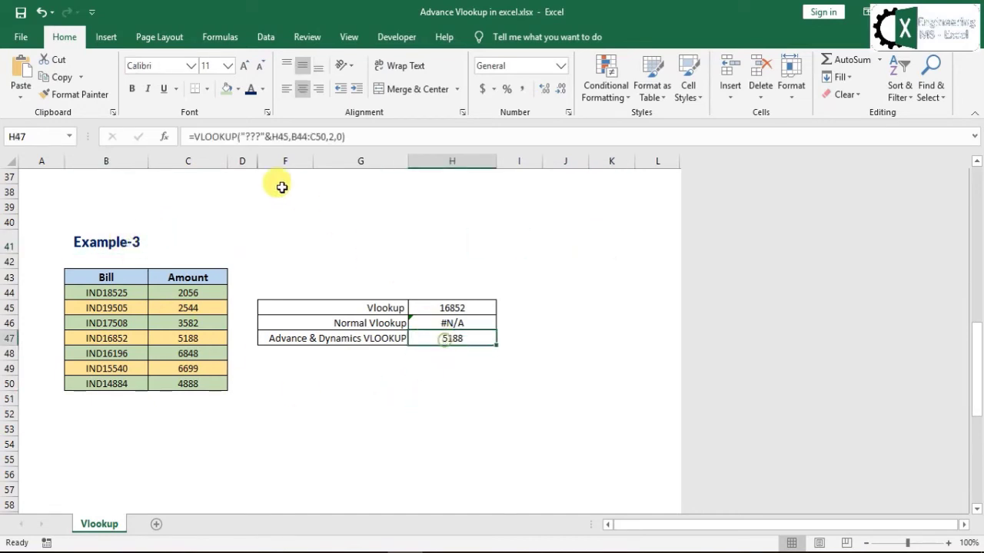
left_click(394, 223)
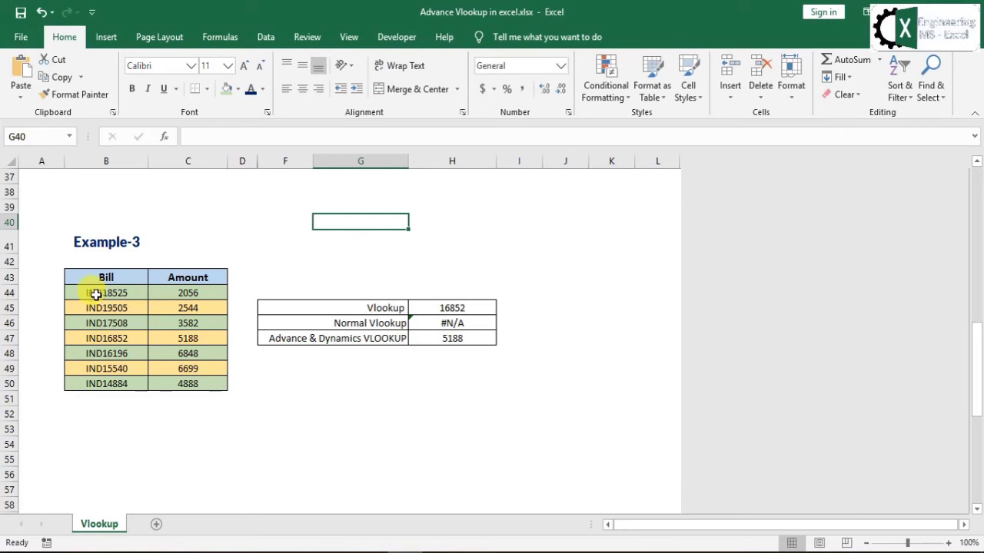
left_click(434, 336)
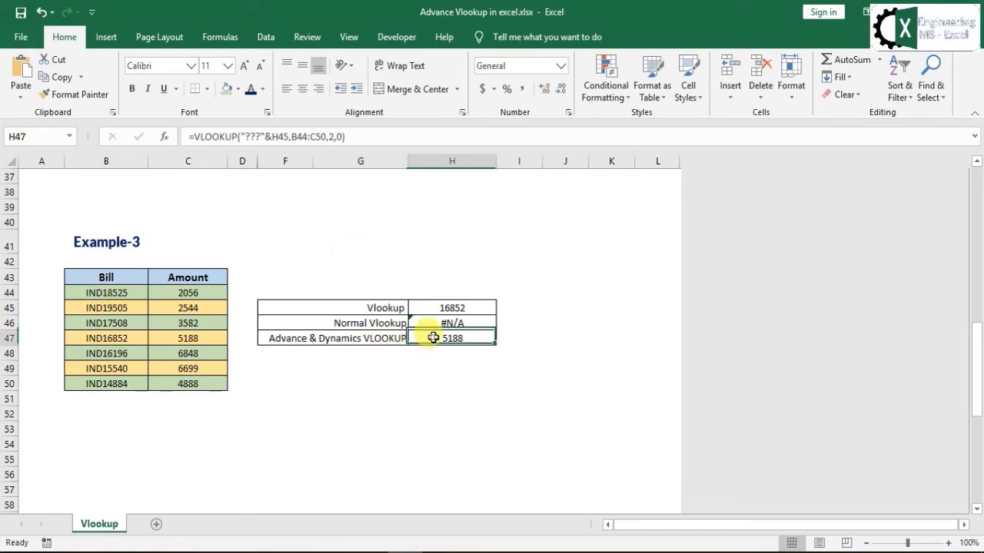
left_click(290, 234)
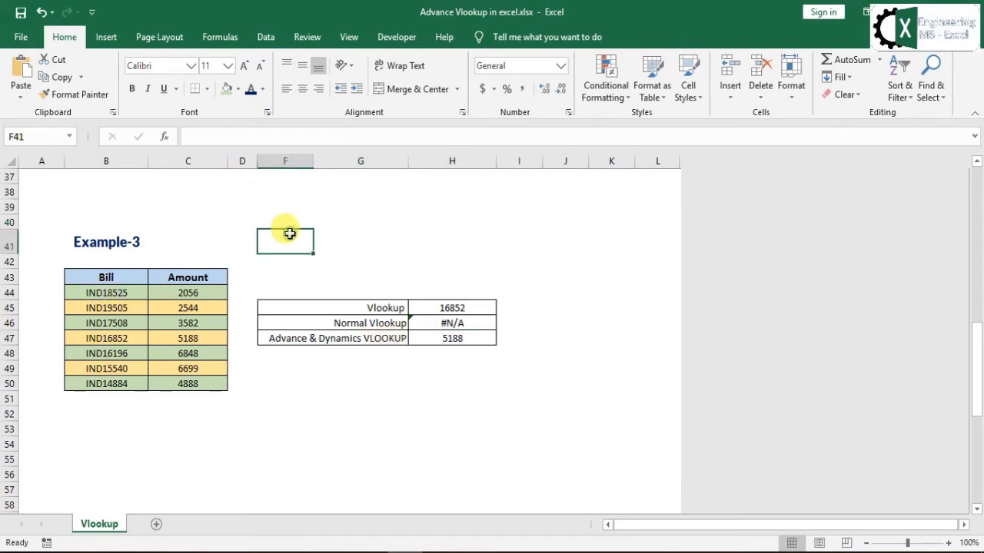
- Examine Example-4's sale item codes and item sales in B72:C78 alongside the partial code lookup value in H73
scroll(289, 234, "down", 10)
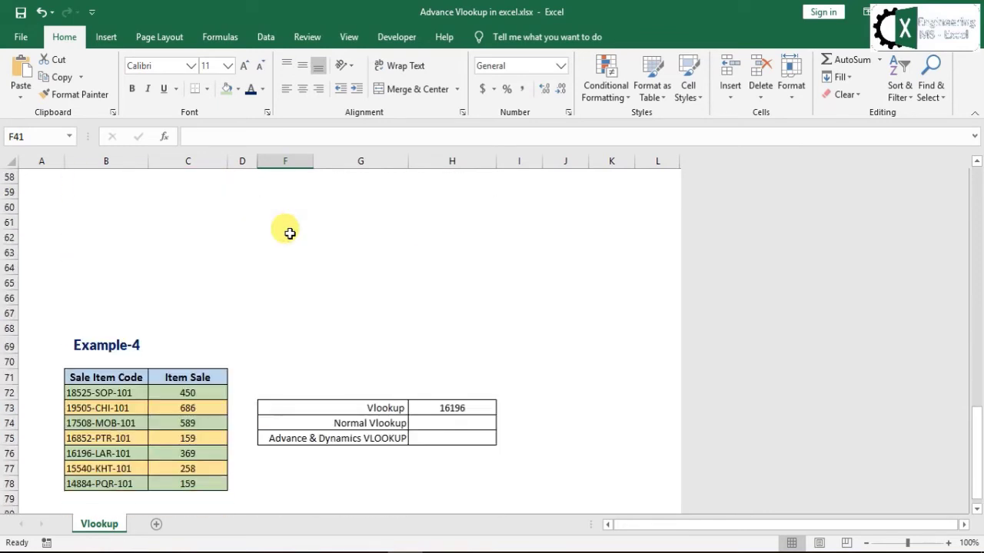
left_click(368, 317)
left_click(458, 346)
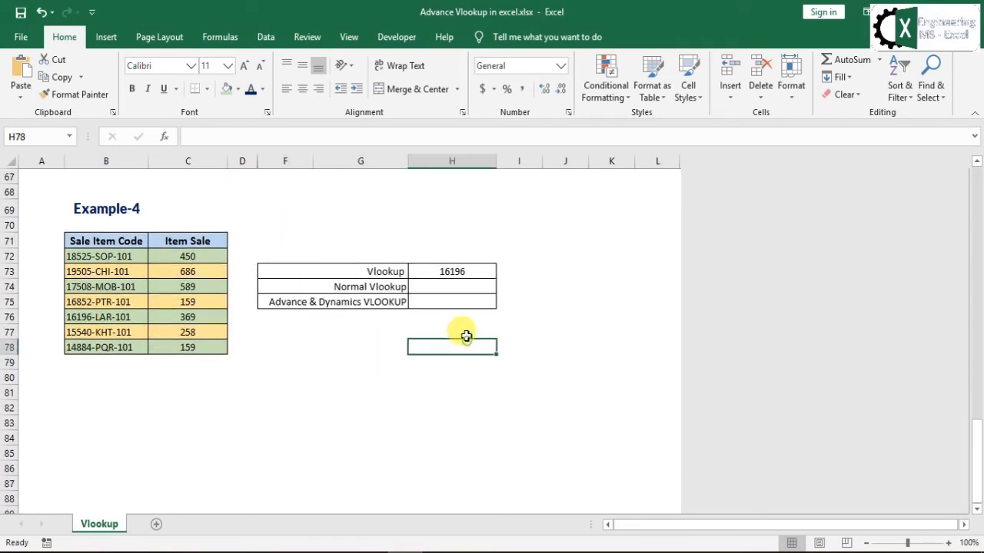
left_click(83, 257)
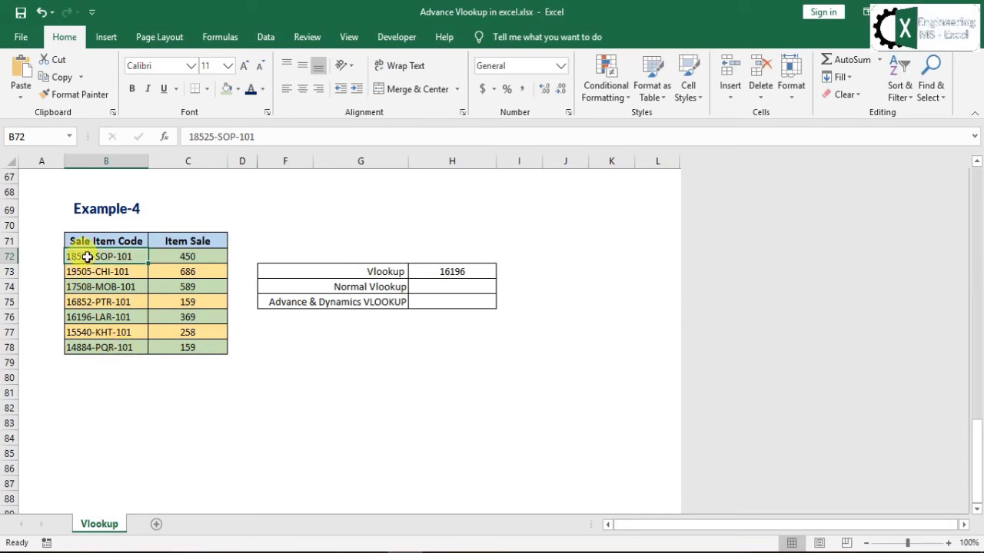
left_click(441, 272)
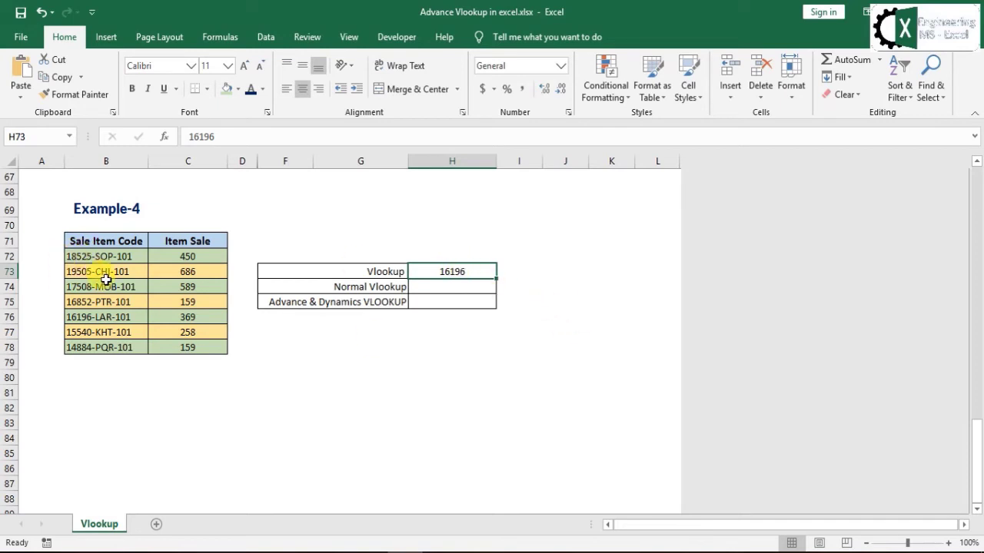
left_click(96, 257)
left_click_drag(186, 257, 174, 347)
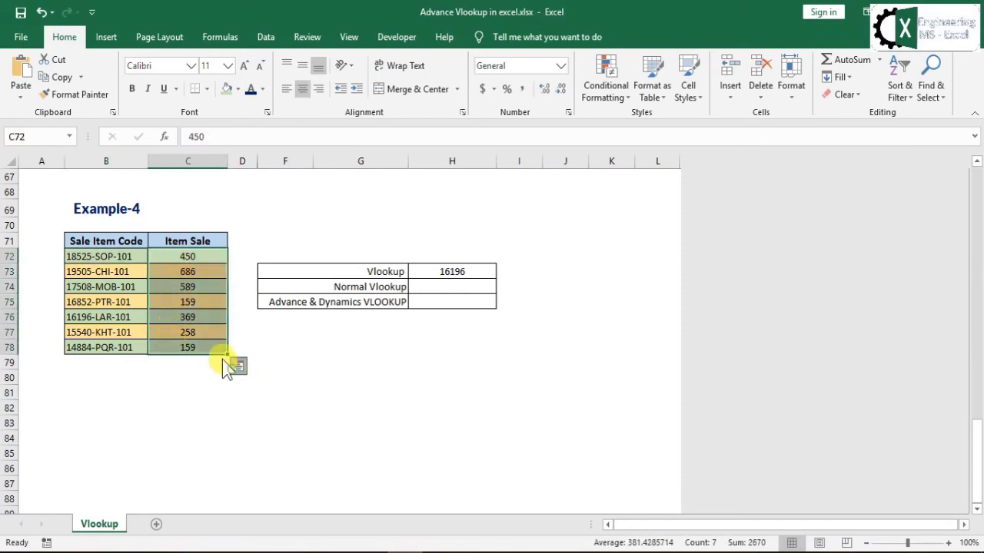
left_click(239, 366)
left_click(328, 358)
left_click(291, 358)
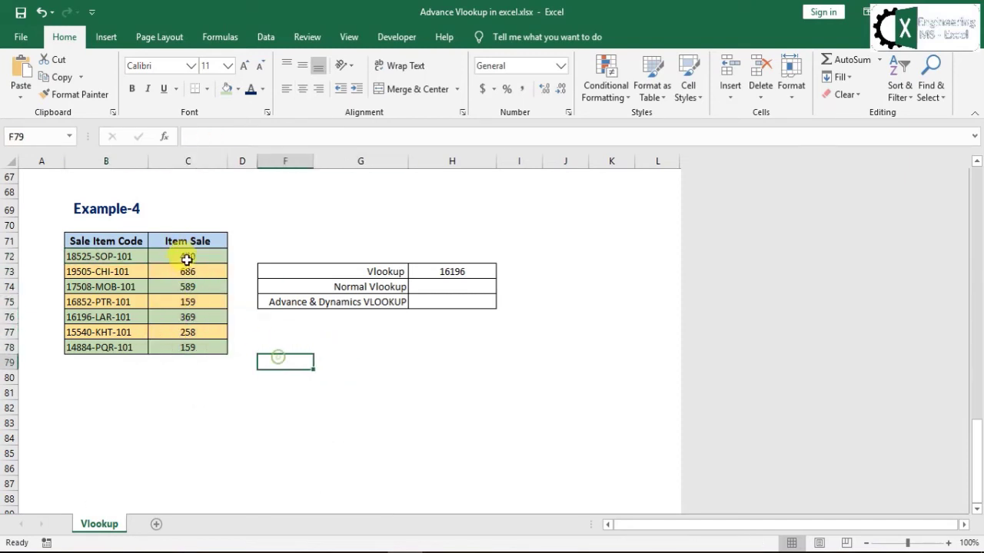
- Start a VLOOKUP formula in Example-4's Normal Vlookup cell H74 with H73 as the lookup value
left_click(439, 285)
type("=")
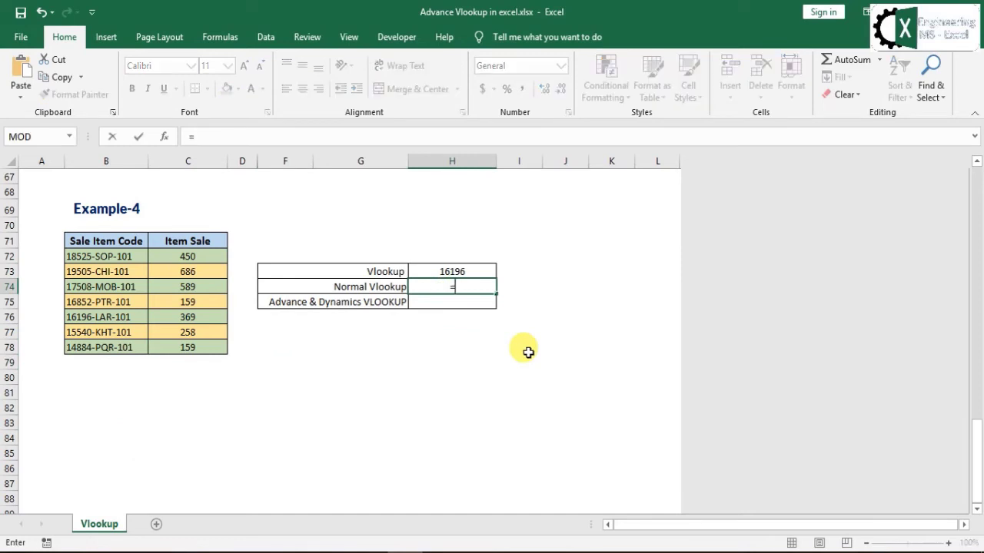
type("vlc")
key("BackSpace")
type("vl")
key("Tab")
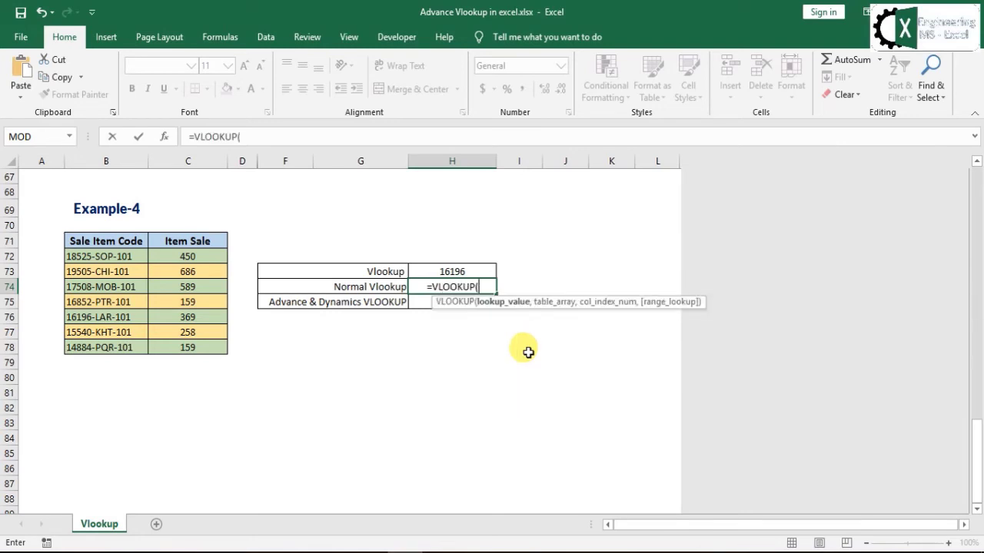
left_click(472, 271)
type(",")
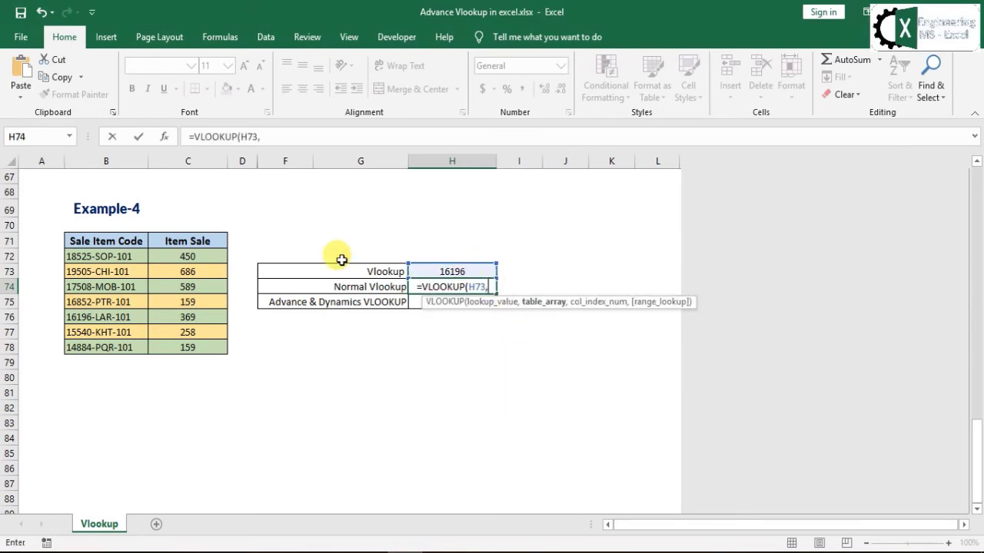
- Complete the H74 VLOOKUP with B72:C78 as table array, column index 2 and range lookup 0
left_click_drag(132, 259, 195, 347)
type(",")
type("2:C78,2")
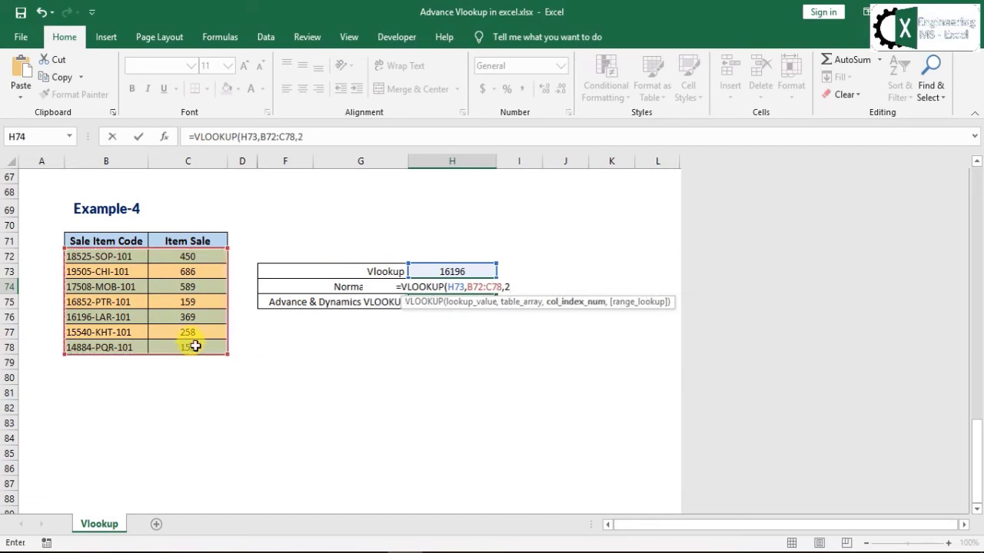
type(",0")
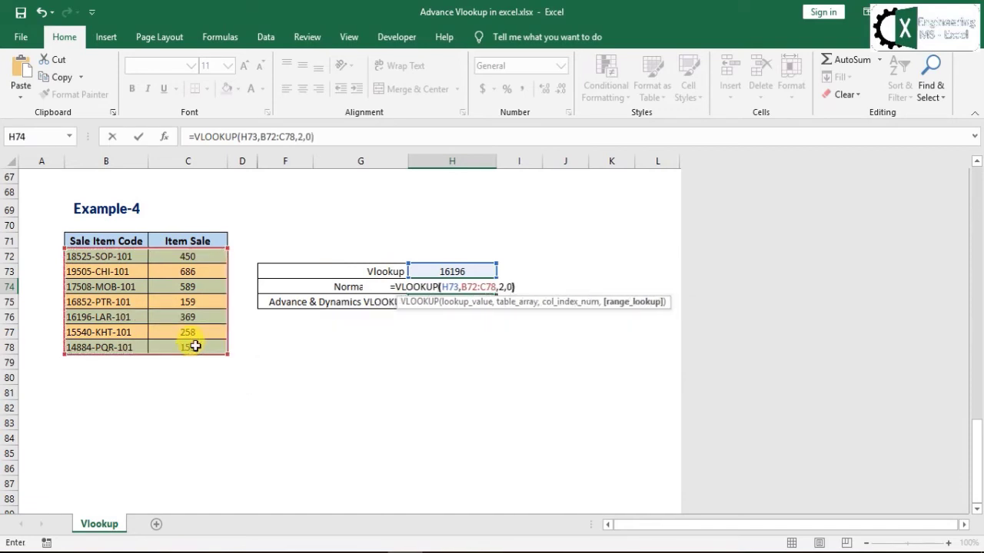
type(")")
key("Return")
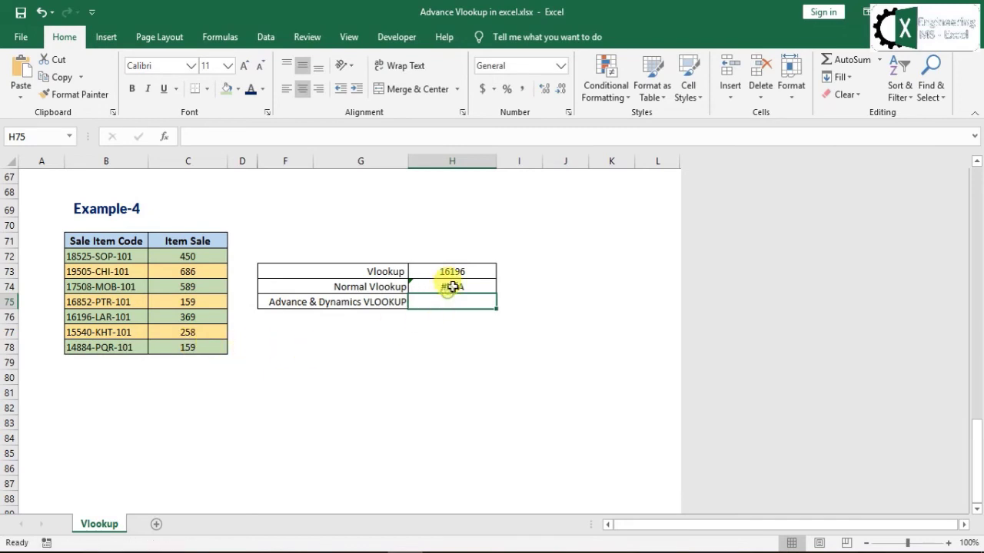
left_click(566, 283)
left_click(350, 305)
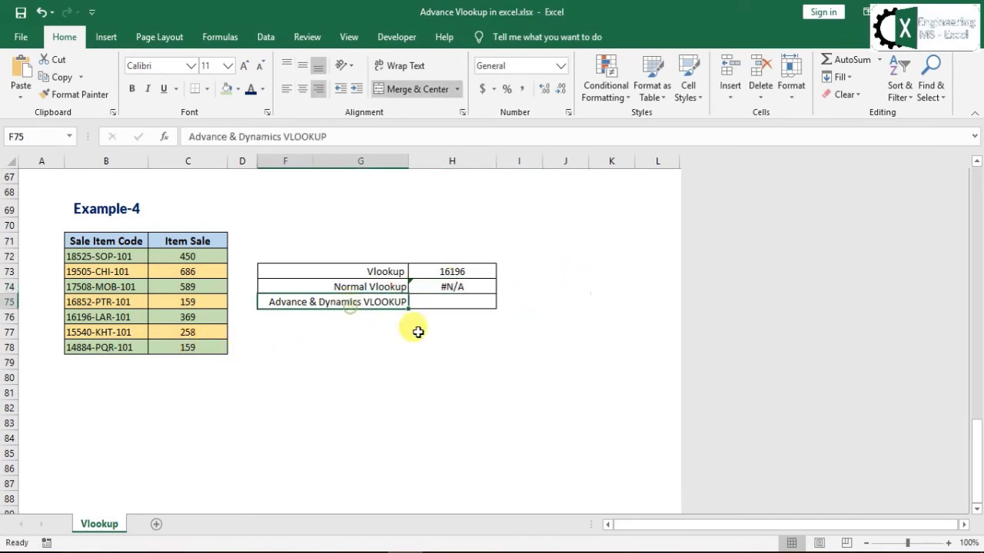
- Start a VLOOKUP formula in Example-4's Advance & Dynamics VLOOKUP cell H75 with H73 as the lookup value
left_click(469, 332)
left_click(468, 306)
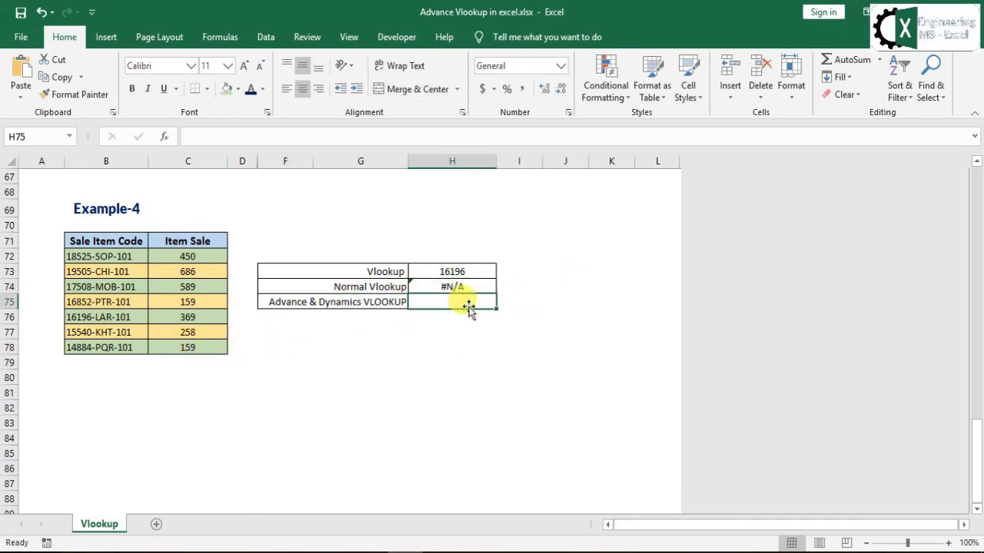
type("=VL")
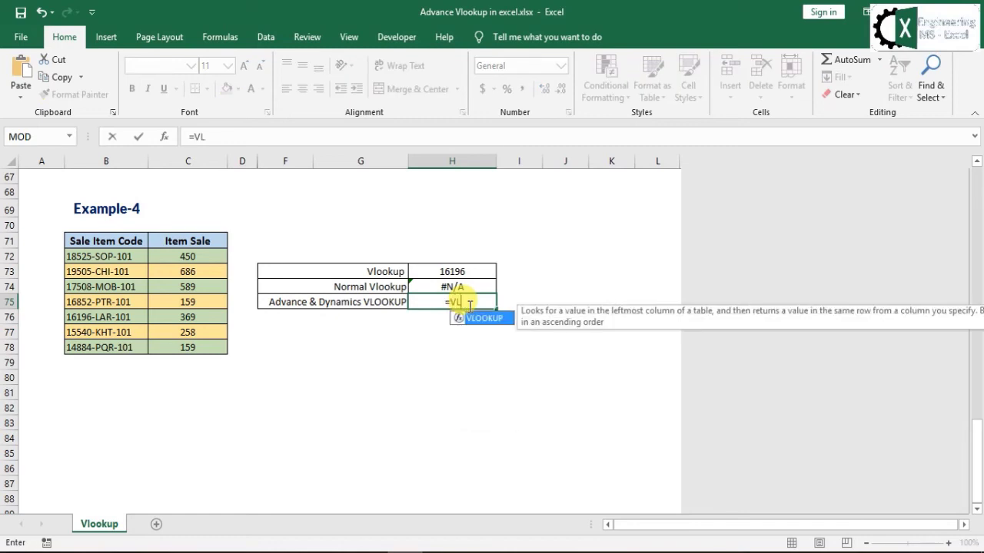
key("Tab")
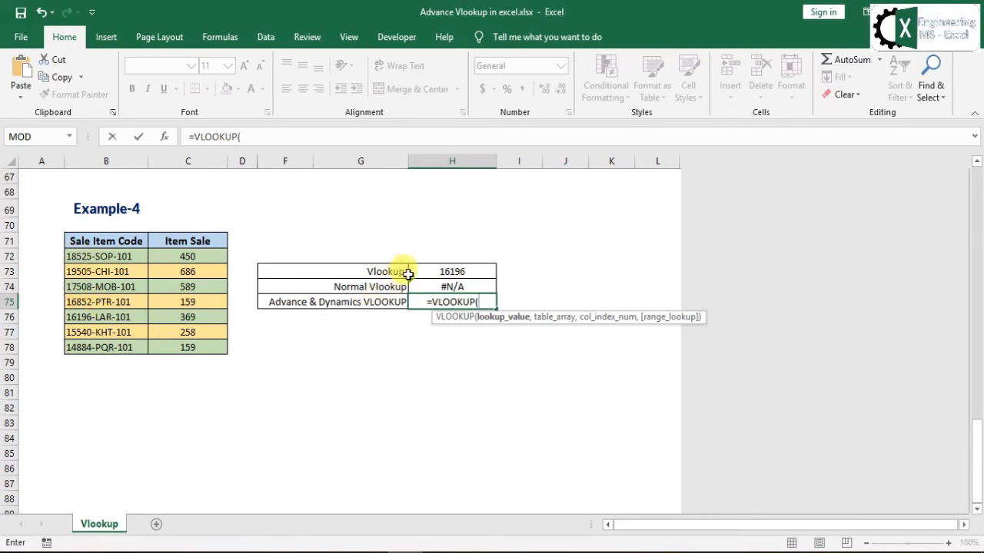
left_click(435, 271)
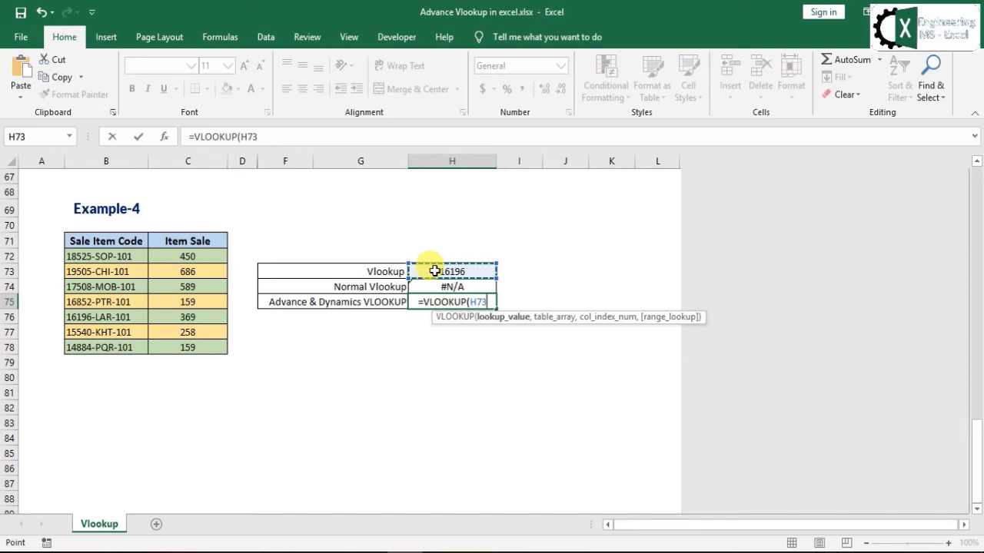
type(",")
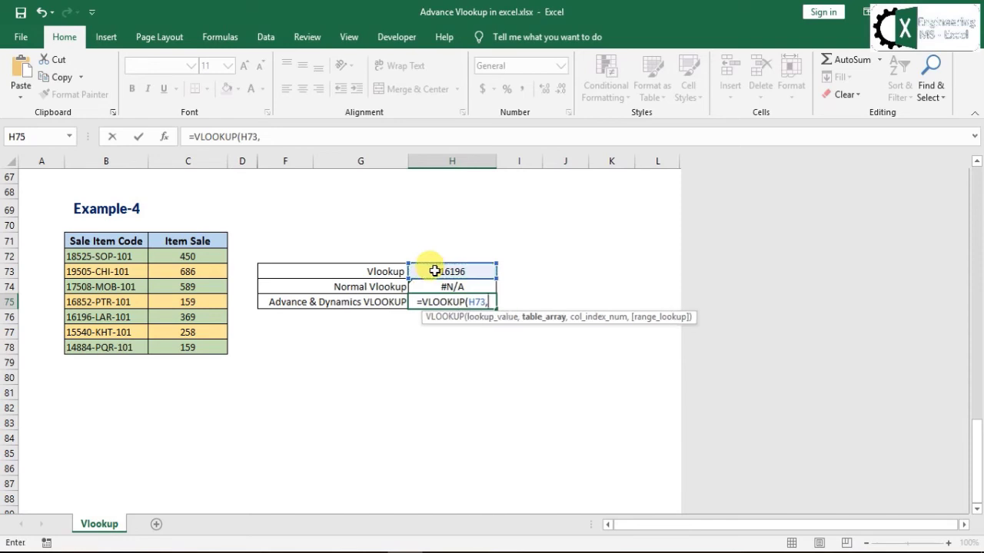
key("BackSpace")
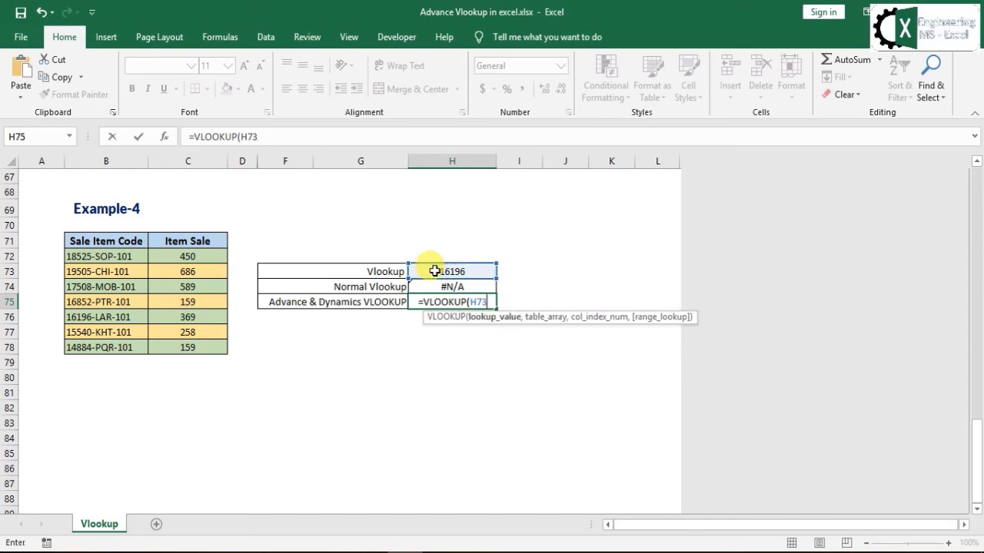
- Extend the lookup value in the H75 formula with the wildcard suffix &"-???-101"
type("&")
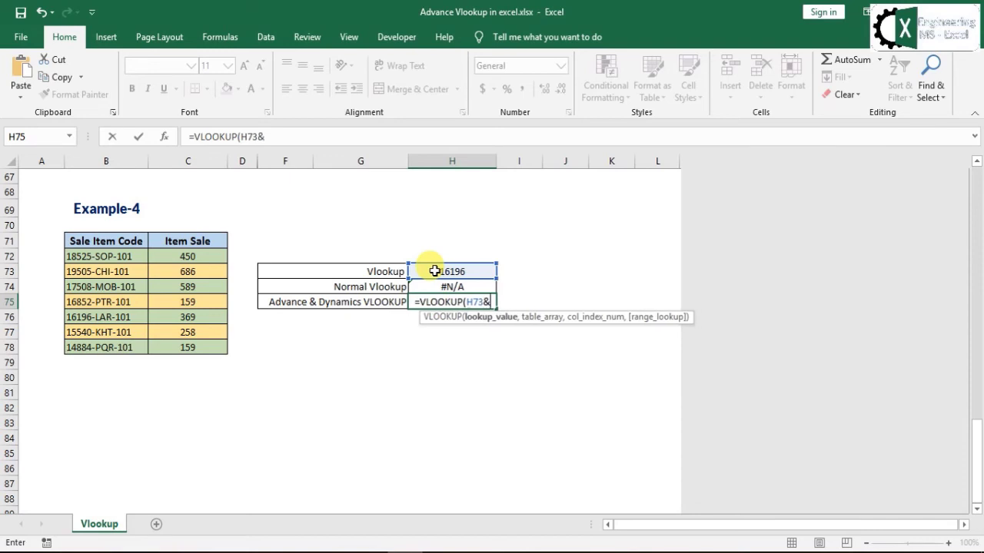
type("\"")
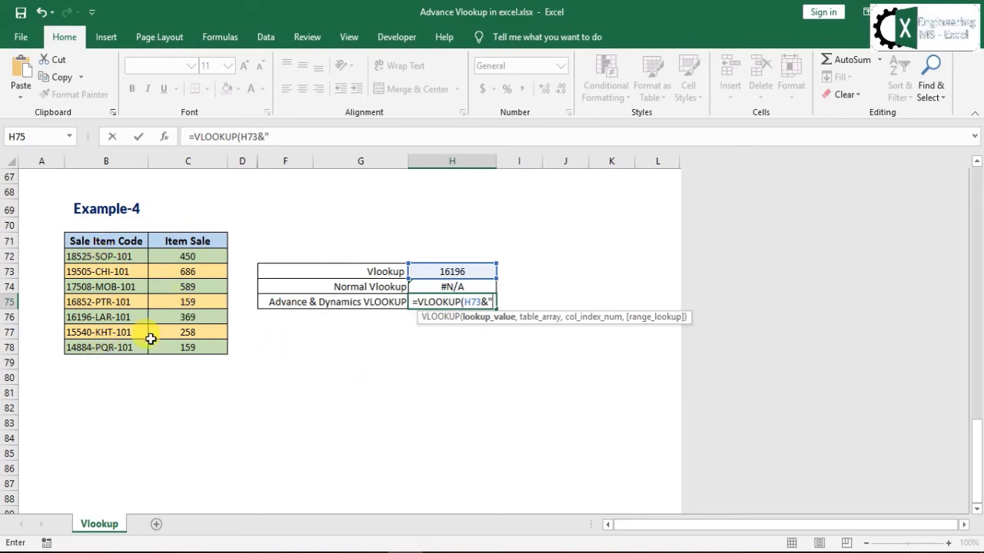
type("-")
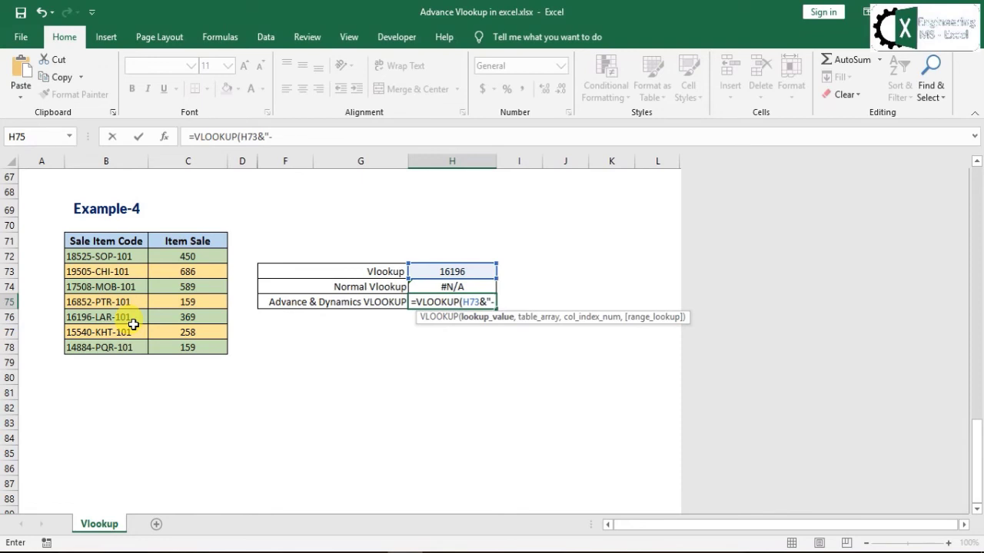
type("???")
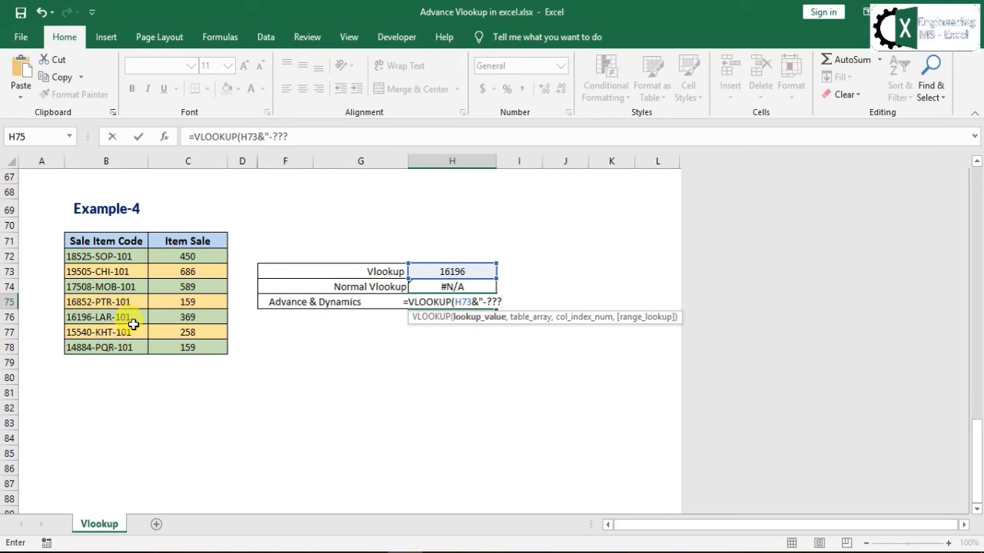
type("-101")
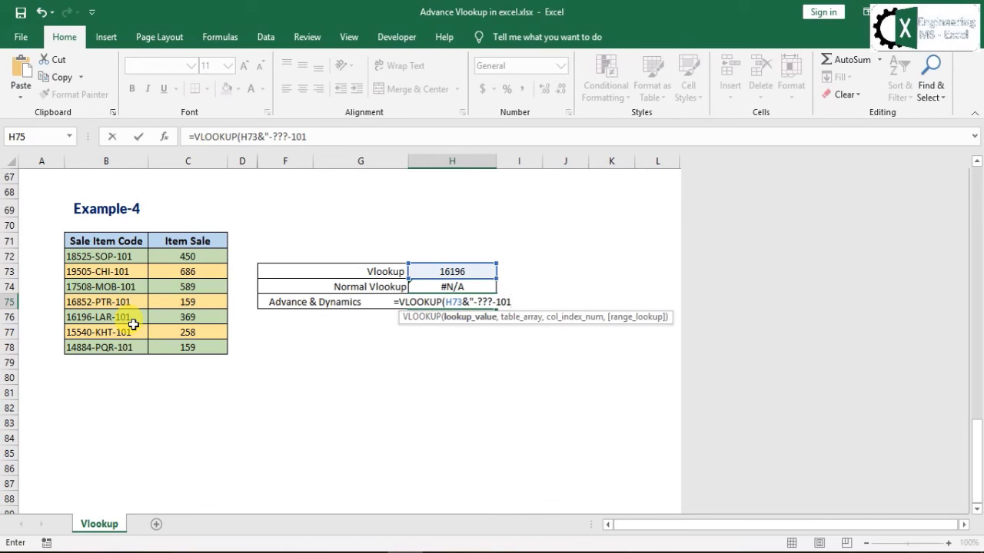
type("\"")
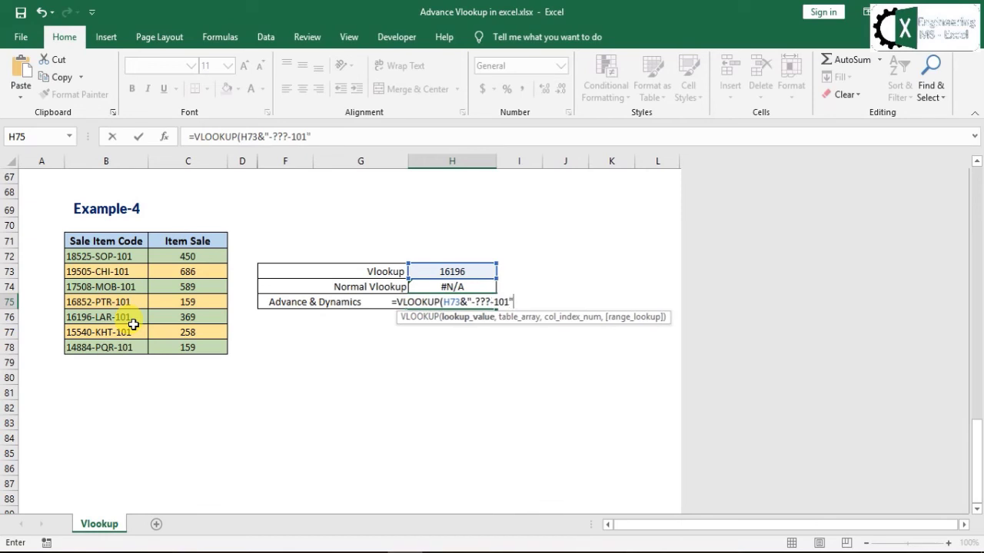
- Complete the H75 VLOOKUP with table array B72:C78, column index 2 and range lookup 0, and check its result against row 76
type(",")
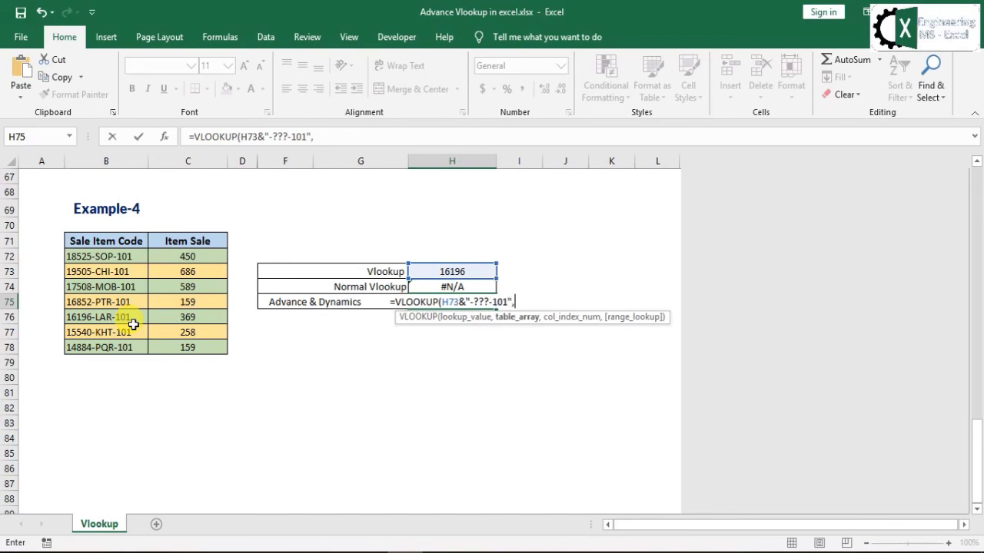
left_click_drag(128, 258, 184, 348)
type(",")
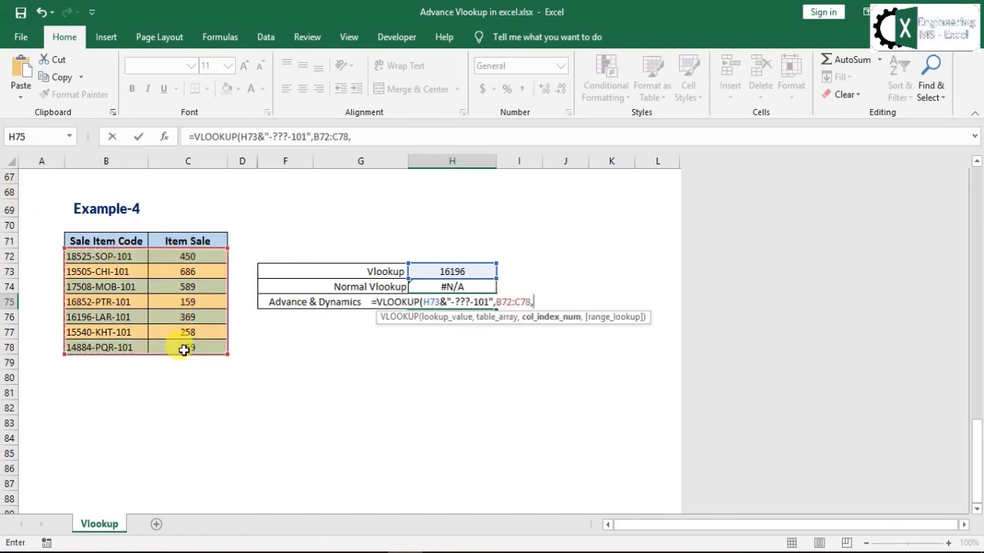
type("2,")
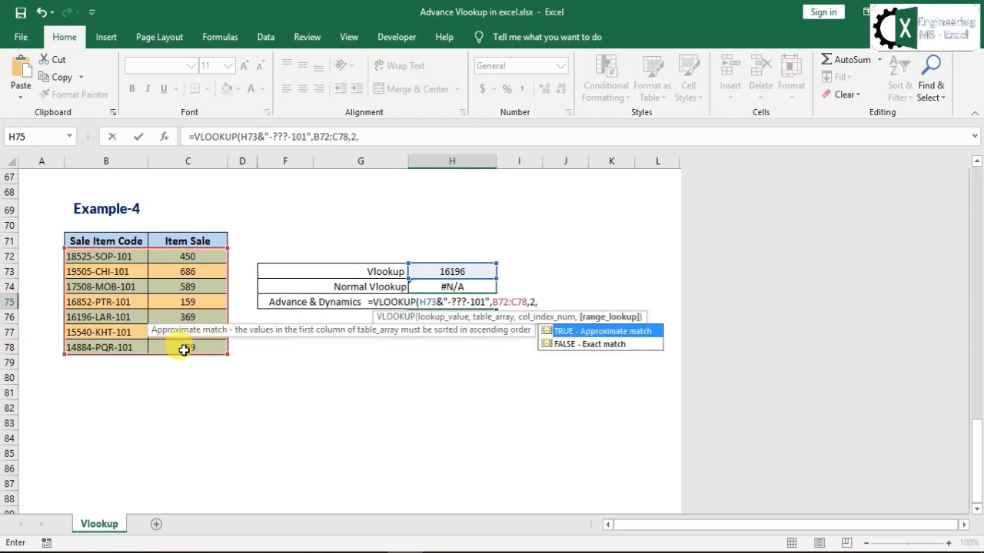
type("0)")
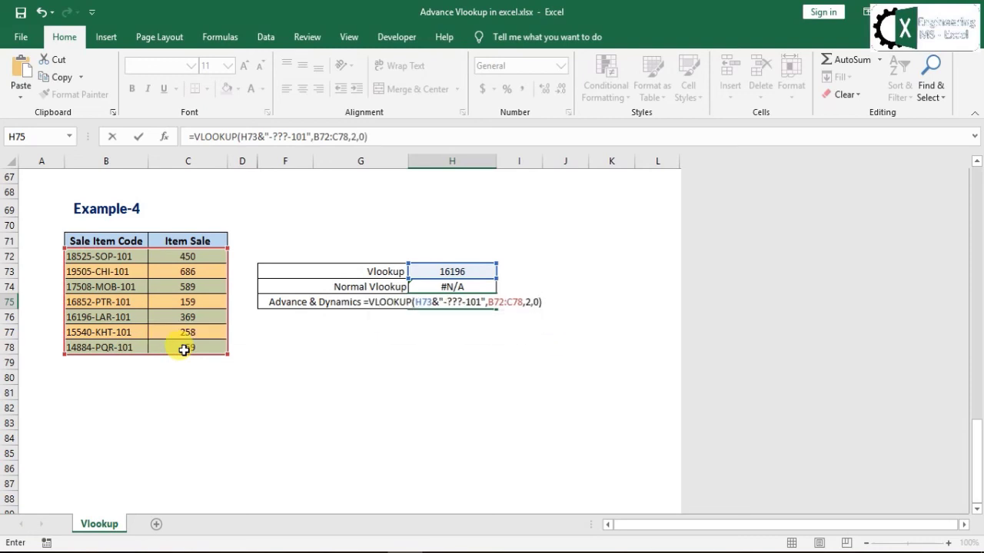
key("Return")
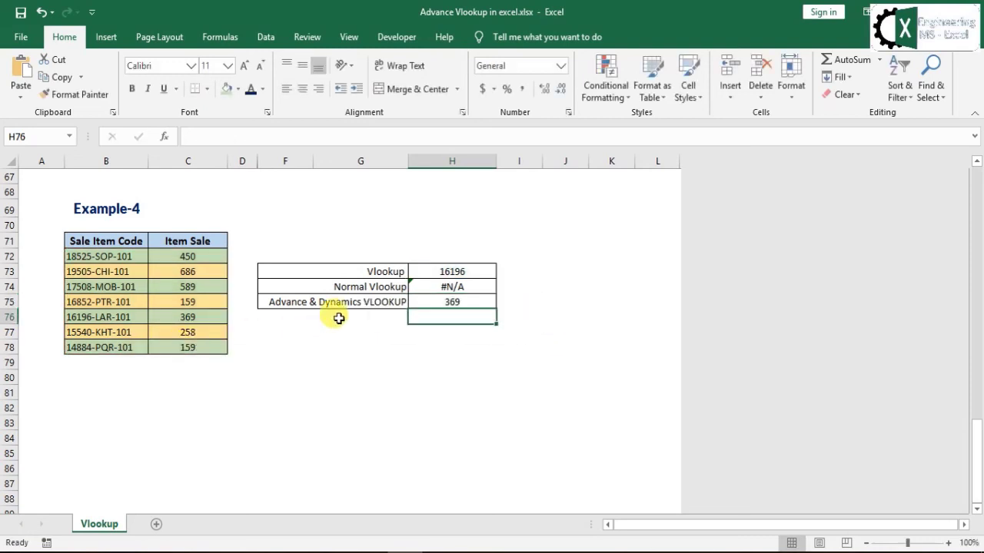
left_click(449, 303)
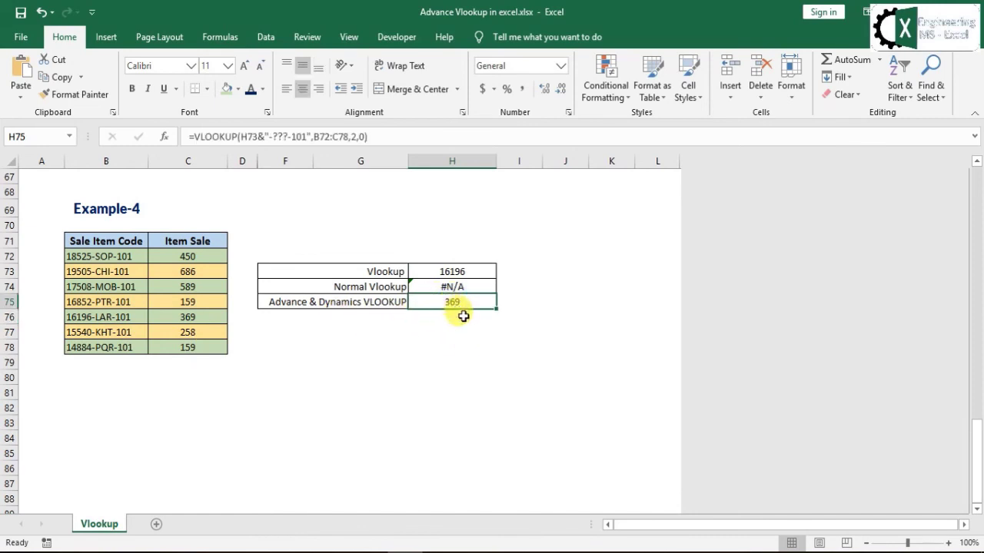
left_click_drag(187, 316, 123, 317)
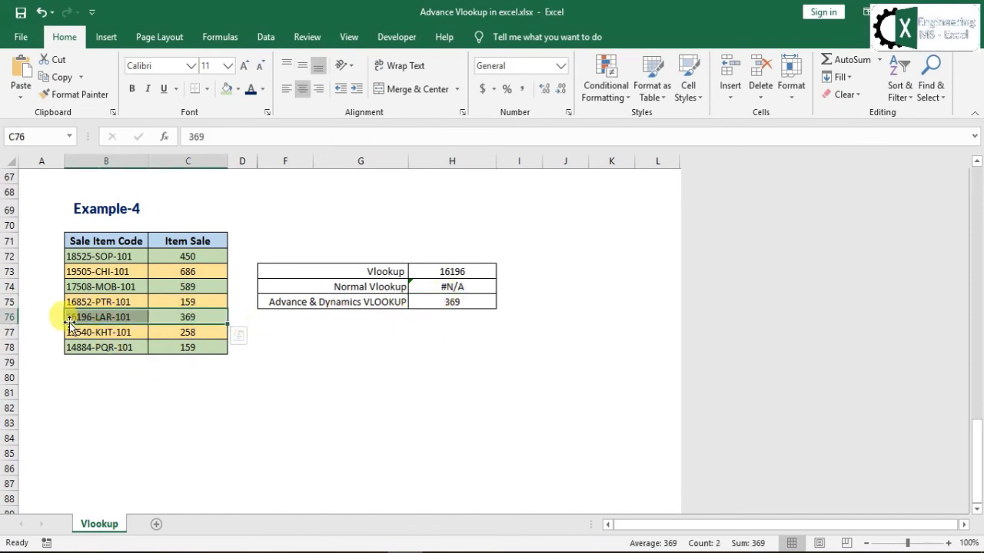
- Set the lookup value in H73 to 15540 and check the H75 result against row 77
left_click(457, 271)
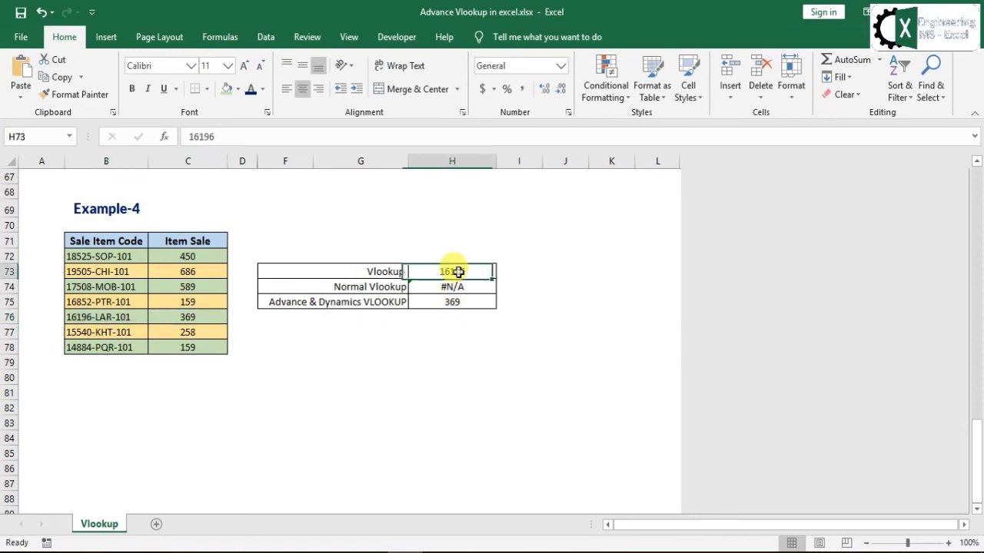
type("15540")
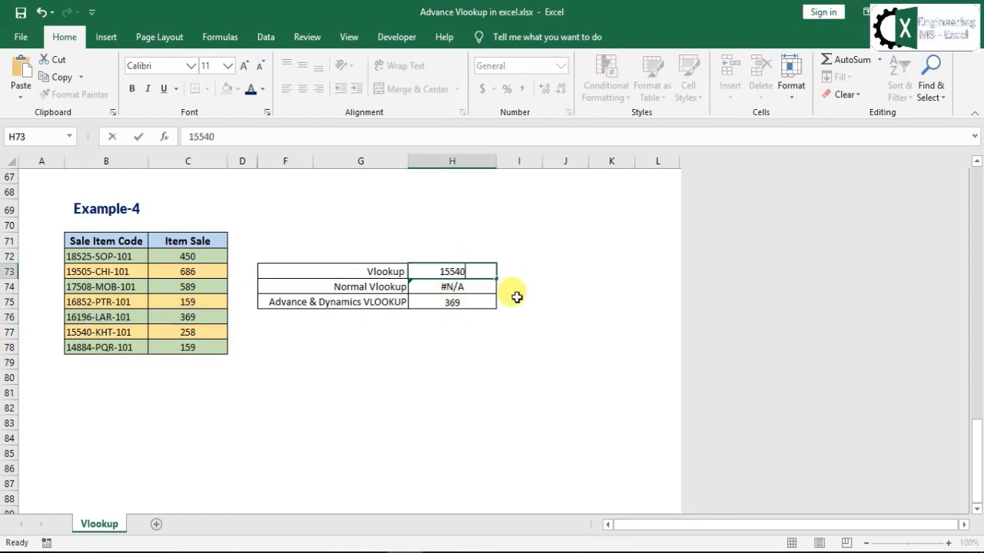
key("Return")
left_click(450, 301)
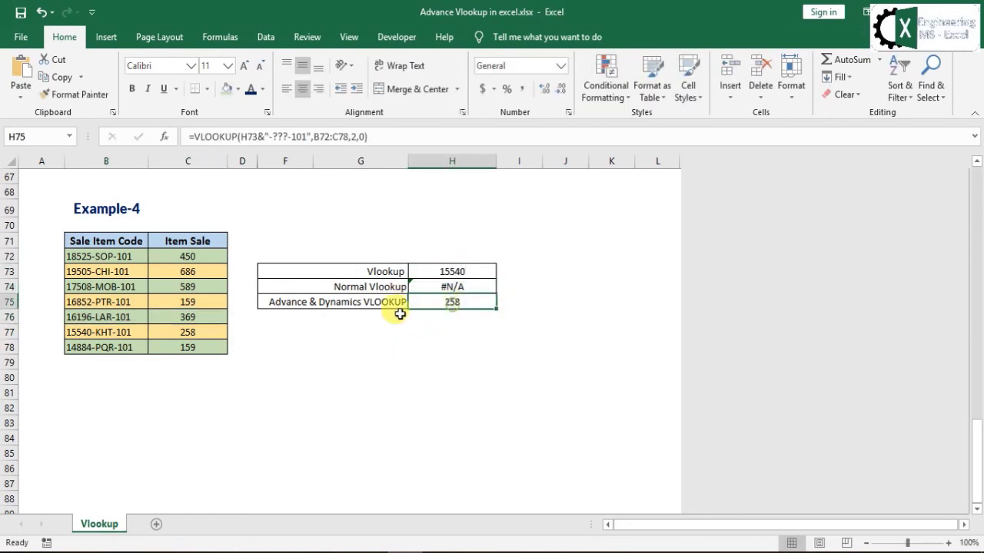
left_click_drag(216, 335, 104, 332)
left_click(429, 327)
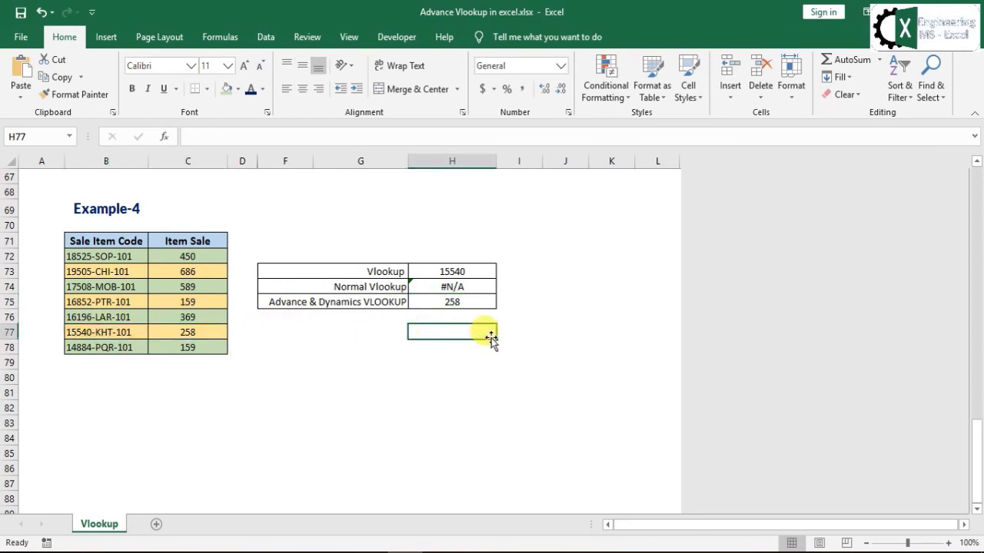
scroll(477, 348, "up", 1)
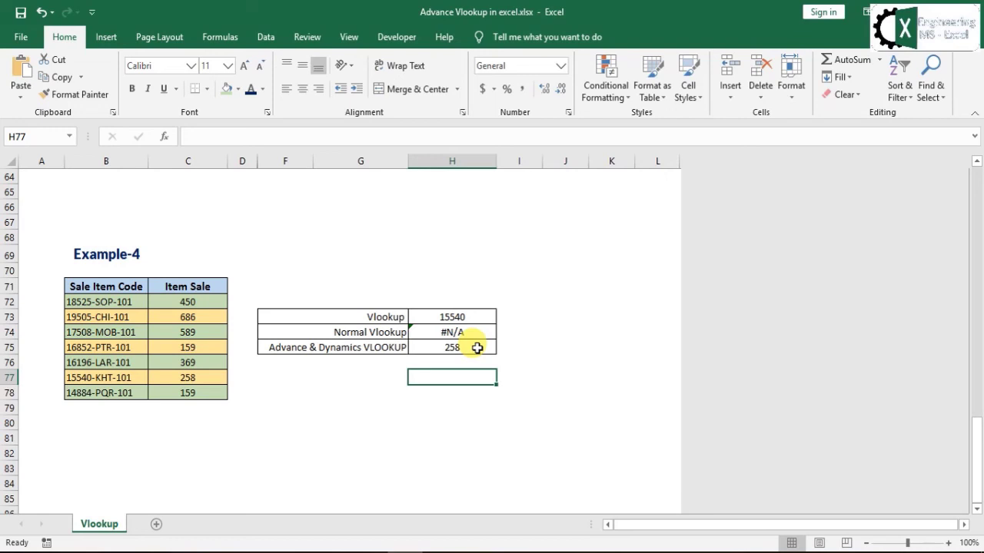
scroll(477, 348, "up", 20)
left_click(477, 348)
left_click(476, 319)
left_click(502, 365)
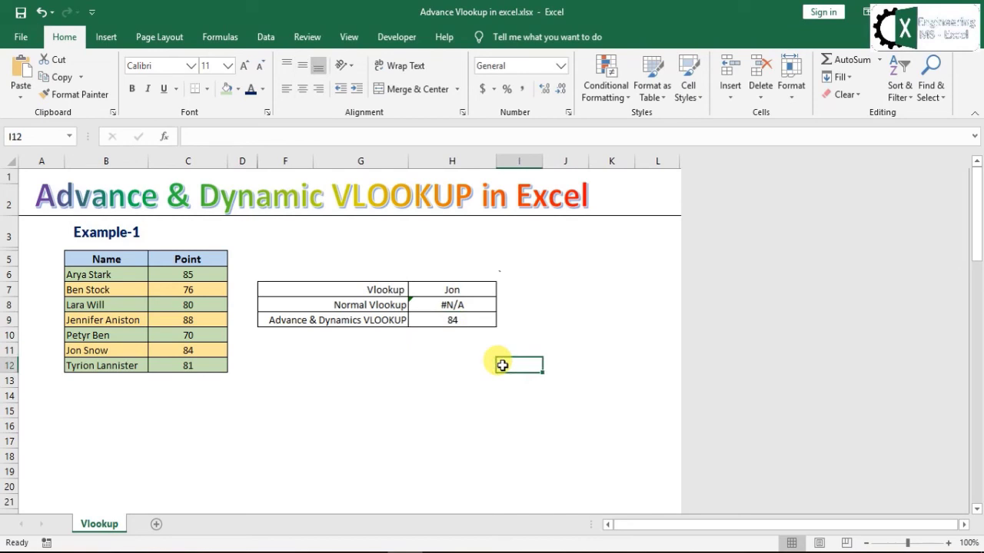
left_click(439, 368)
left_click(448, 347)
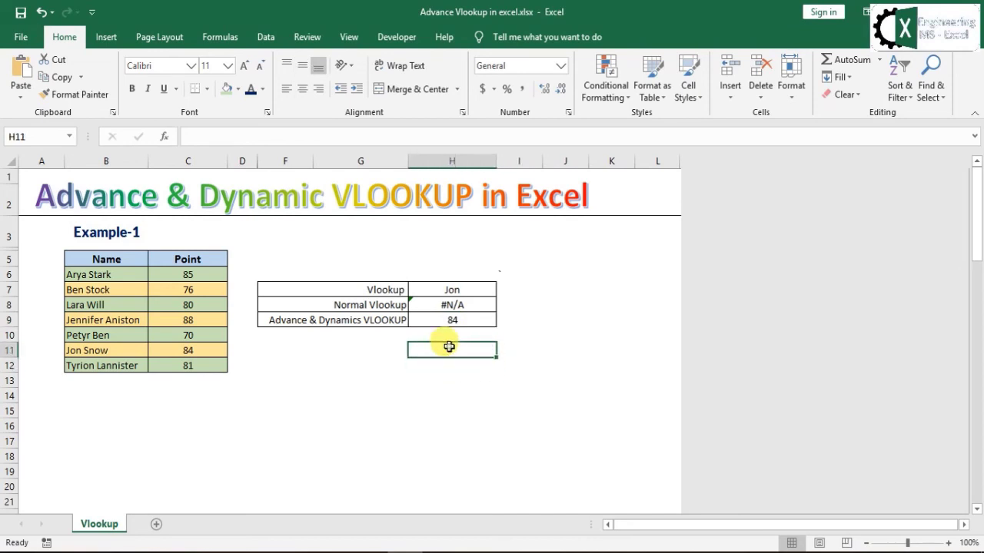
left_click(445, 384)
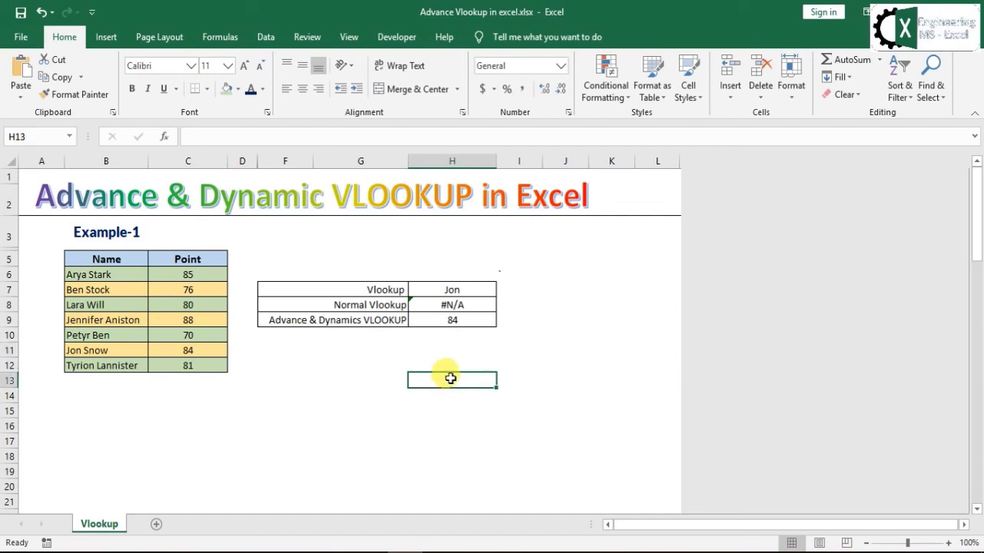
left_click(452, 365)
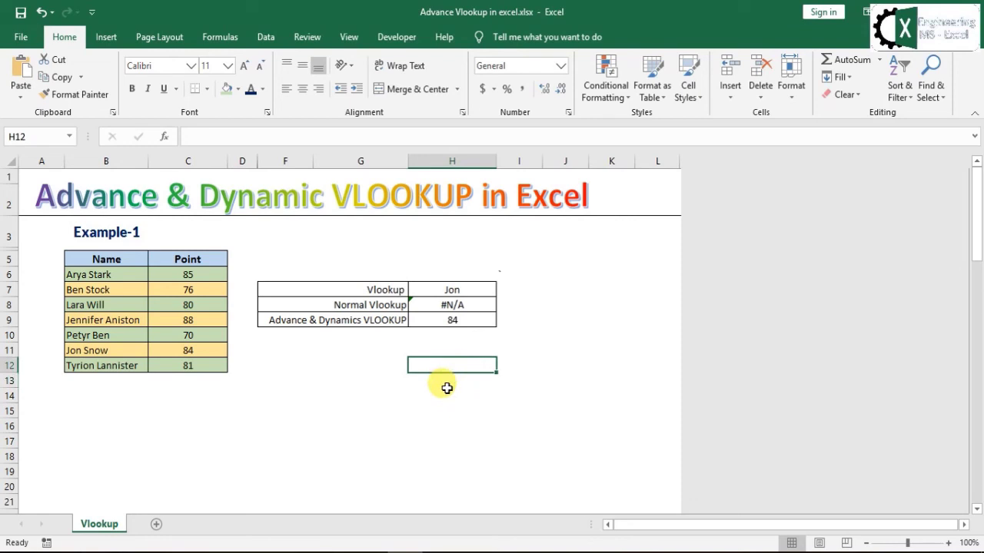